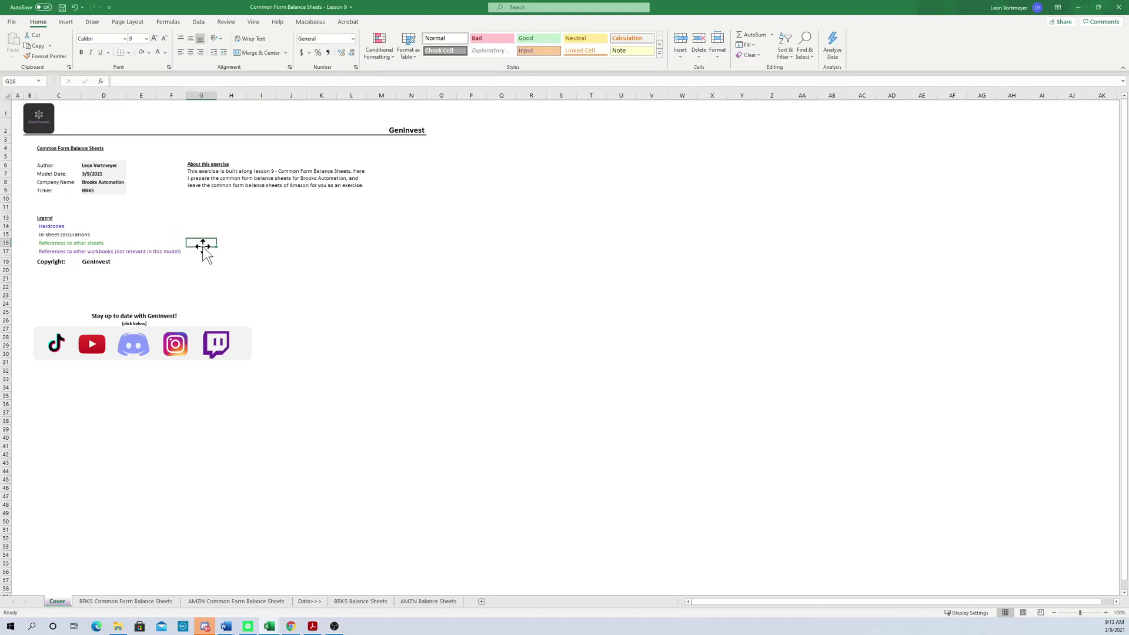
Step: Move from the cover through the sheets to the AMZN Balance Sheets tab
key("ctrl+Left")
key("ctrl+Home")
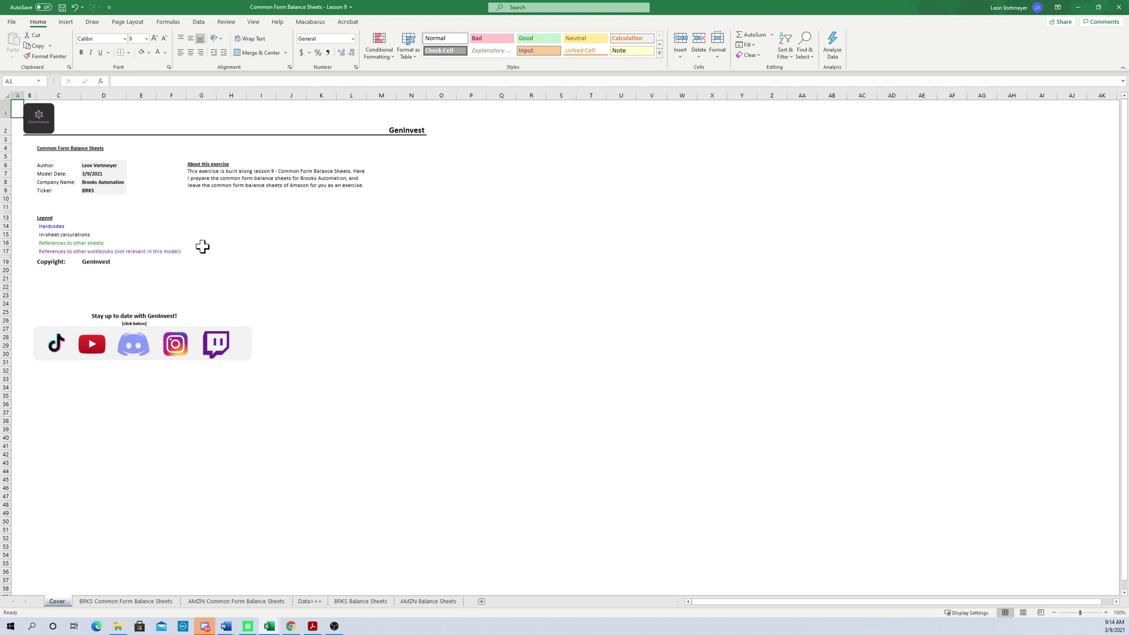
key("ctrl+Page_Down")
key("ctrl+Page_Down")
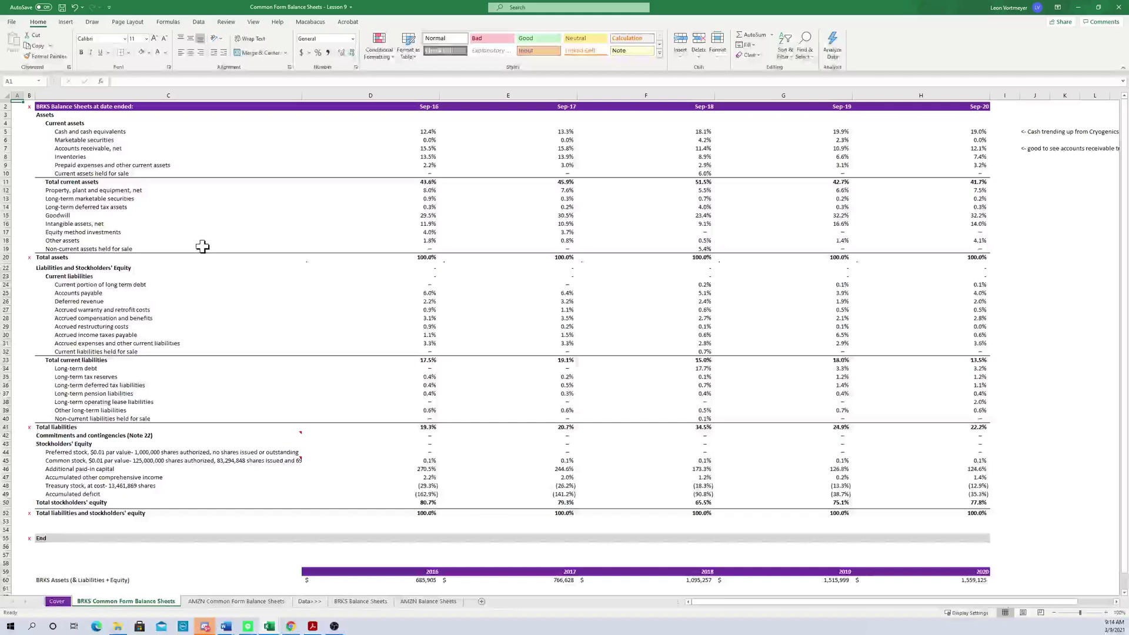
key("ctrl+Page_Down")
key("ctrl+Page_Down")
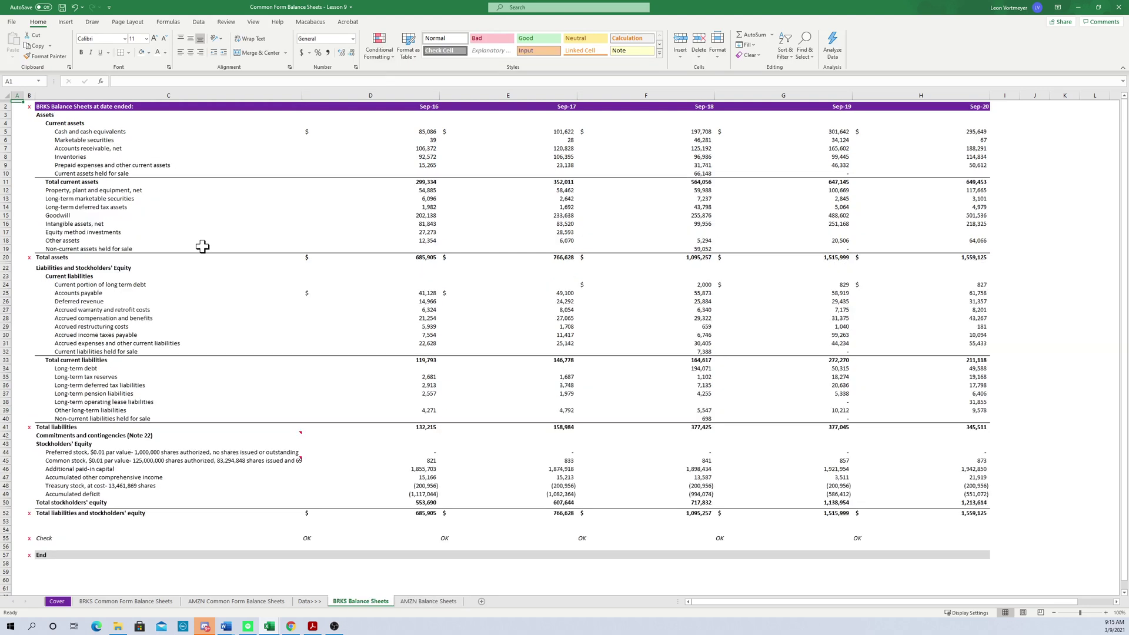
key("ctrl+Page_Down")
Step: Change the C2 title's BRKS to AMZN, then go back to BRKS Balance Sheets
key("Right")
key("Right")
key("Down")
key("F2")
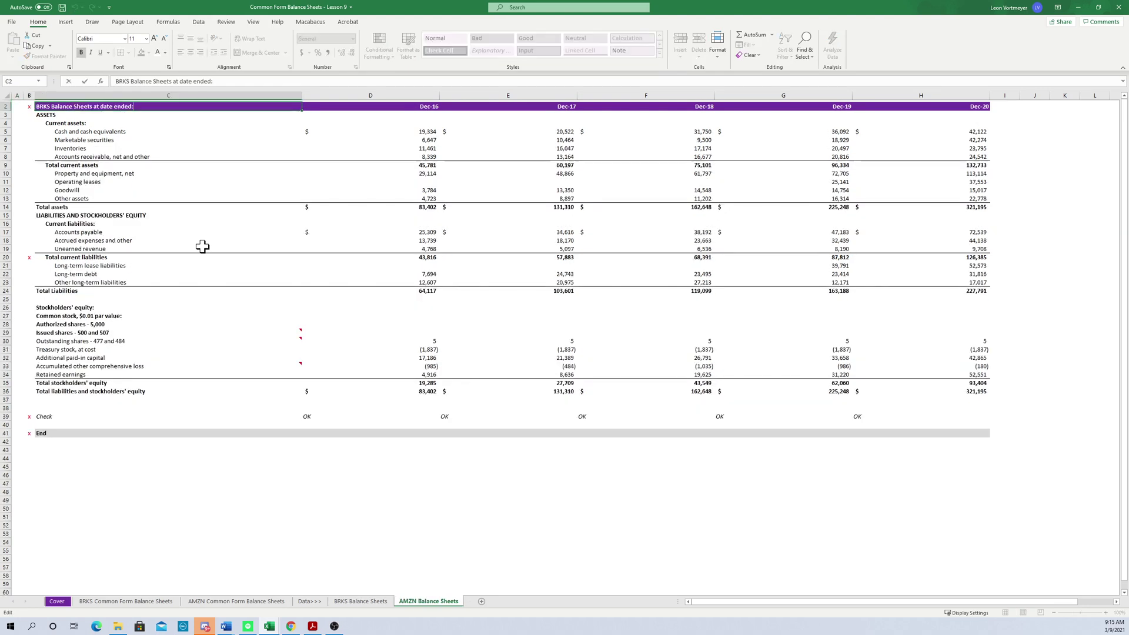
key("BackSpace")
key("BackSpace")
key("BackSpace")
key("BackSpace")
type("AMX")
key("BackSpace")
type("ZN")
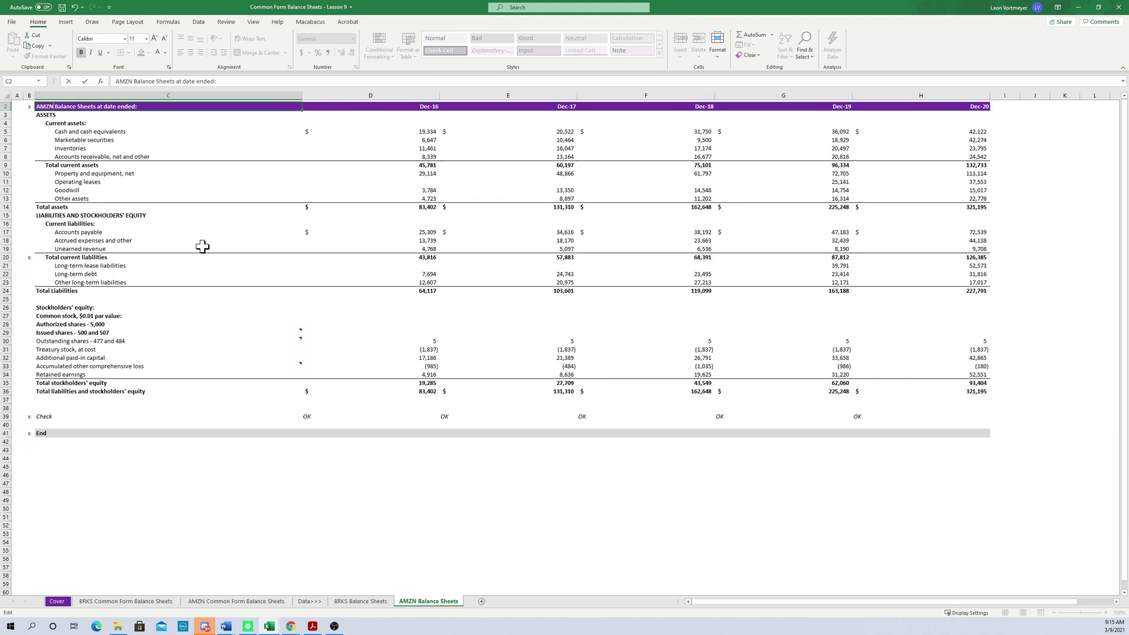
key("Return")
key("ctrl+Home")
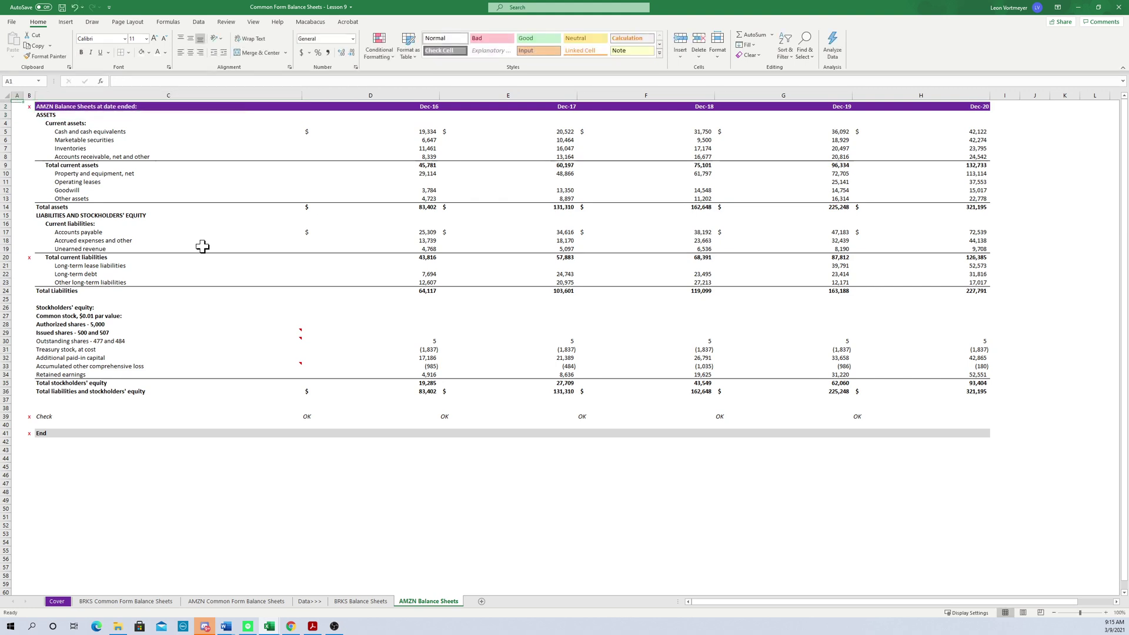
key("ctrl+Page_Up")
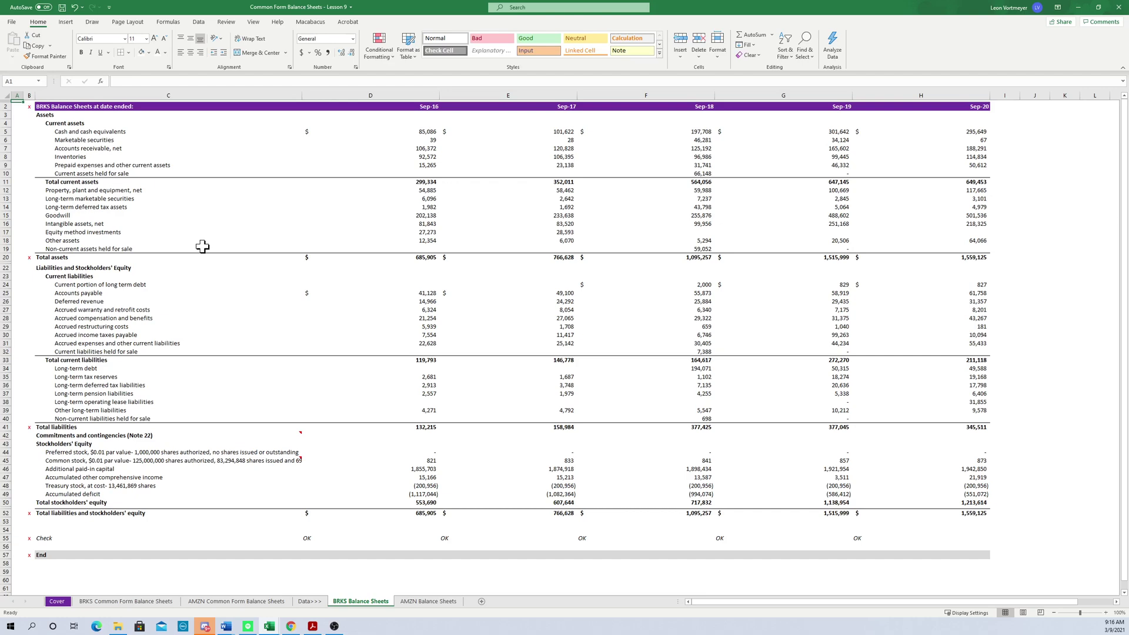
Step: On BRKS Common Form Balance Sheets, select D5:H52 and delete the Sep-16 to Sep-20 percentages
key("ctrl+Page_Up")
key("ctrl+Page_Up")
key("ctrl+Page_Up")
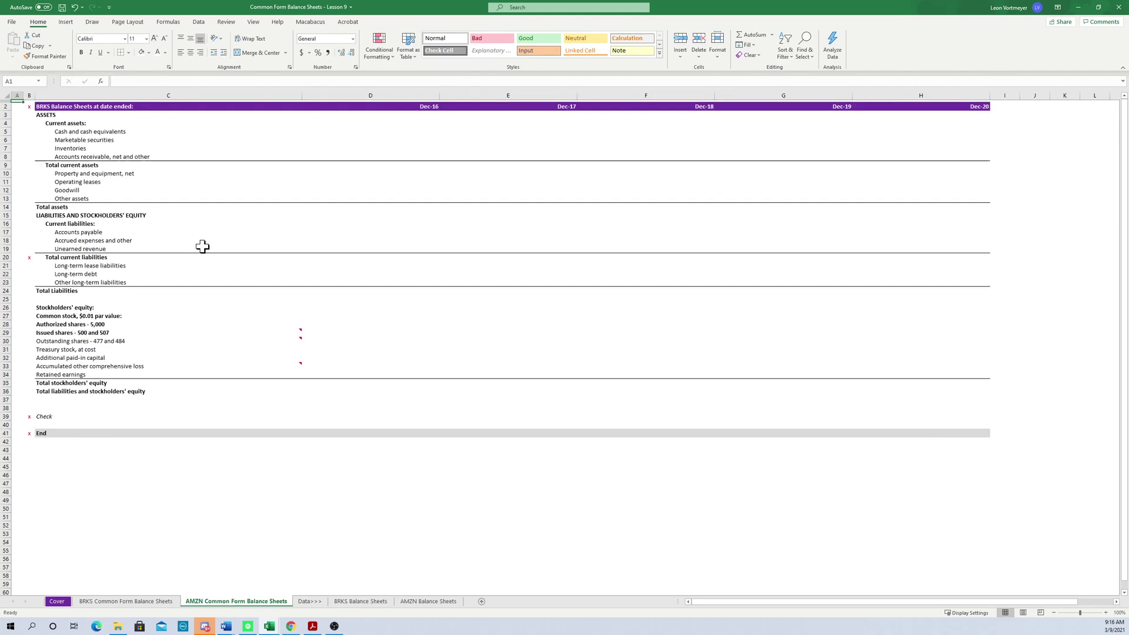
key("Down")
key("Down")
key("Down")
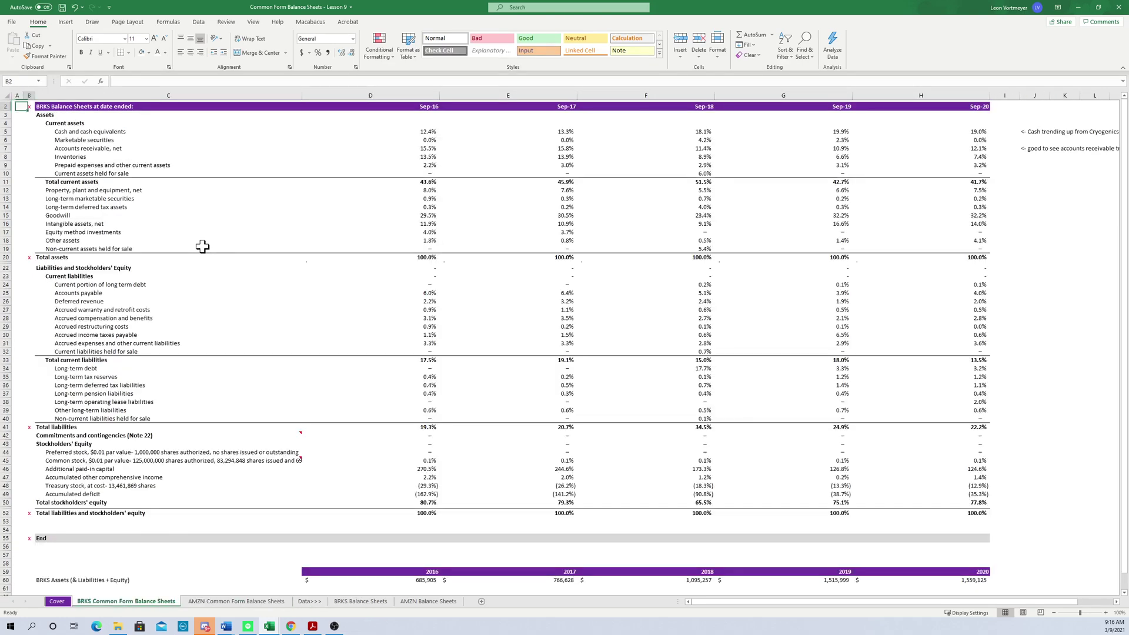
key("Right")
key("Right")
key("Right")
key("Down")
key("shift+Right")
key("shift+Right")
key("shift+Right")
key("shift+Right")
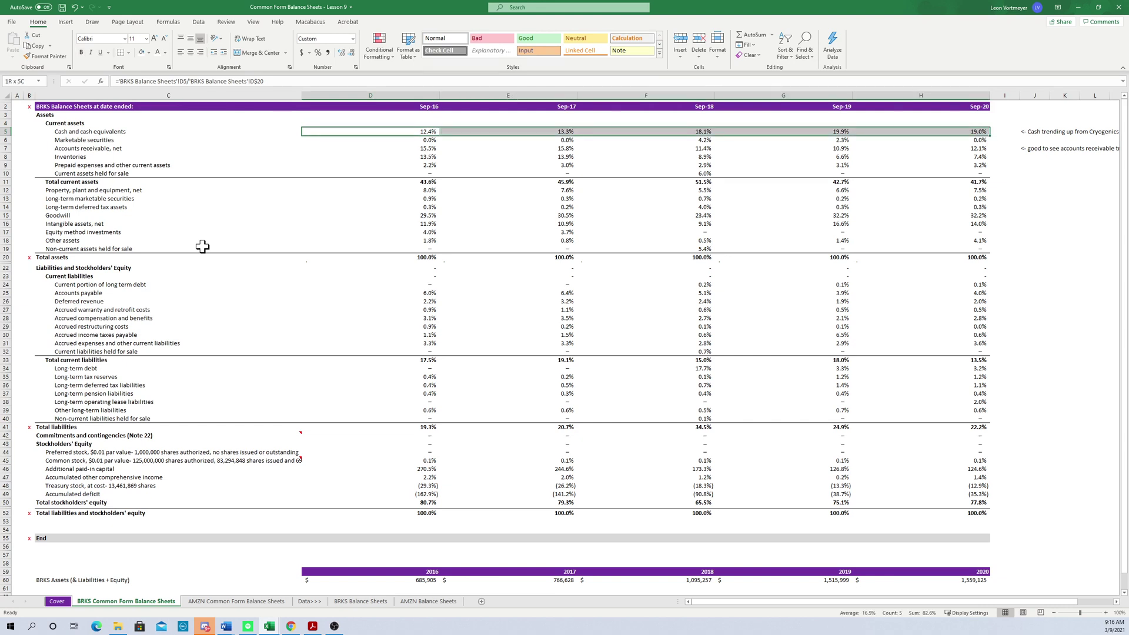
key("shift+Down")
key("shift+Down")
key("shift+Down")
key("shift+Down")
key("shift+Down")
key("shift+Down")
key("shift+Down")
key("shift+Down")
key("shift+Down")
key("shift+Down")
key("shift+Down")
key("shift+Down")
key("shift+Down")
key("shift+Down")
key("shift+Down")
key("shift+Down")
key("shift+Down")
key("shift+Down")
key("shift+Down")
key("shift+Down")
key("shift+Down")
key("shift+Down")
key("shift+Down")
key("shift+Down")
key("shift+Down")
key("shift+Down")
key("shift+Down")
key("shift+Down")
key("shift+Down")
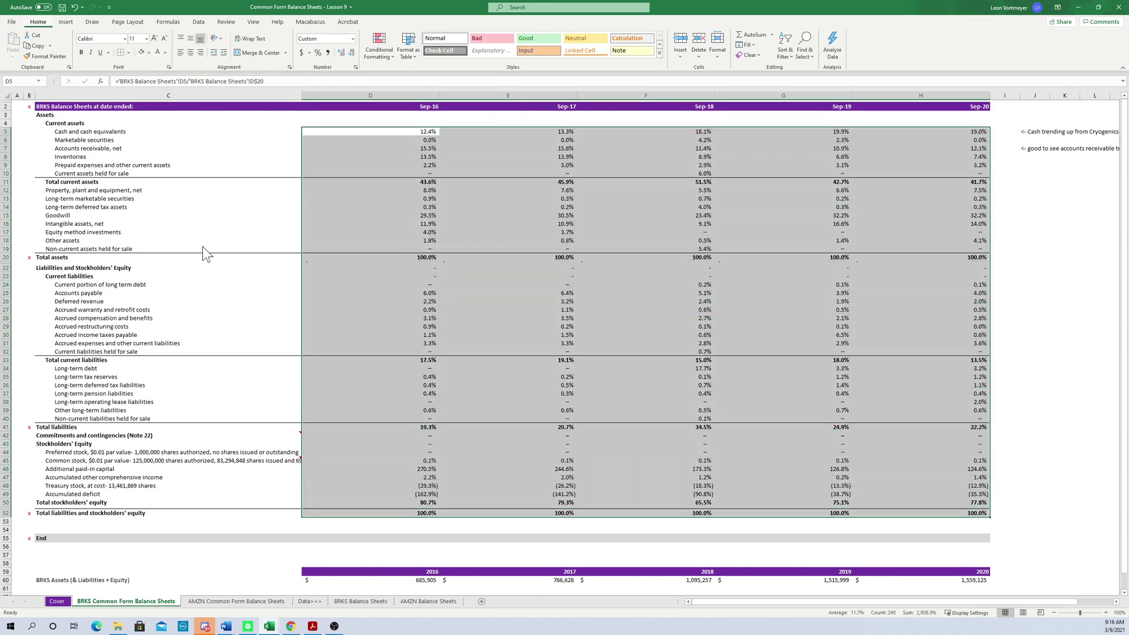
key("Delete")
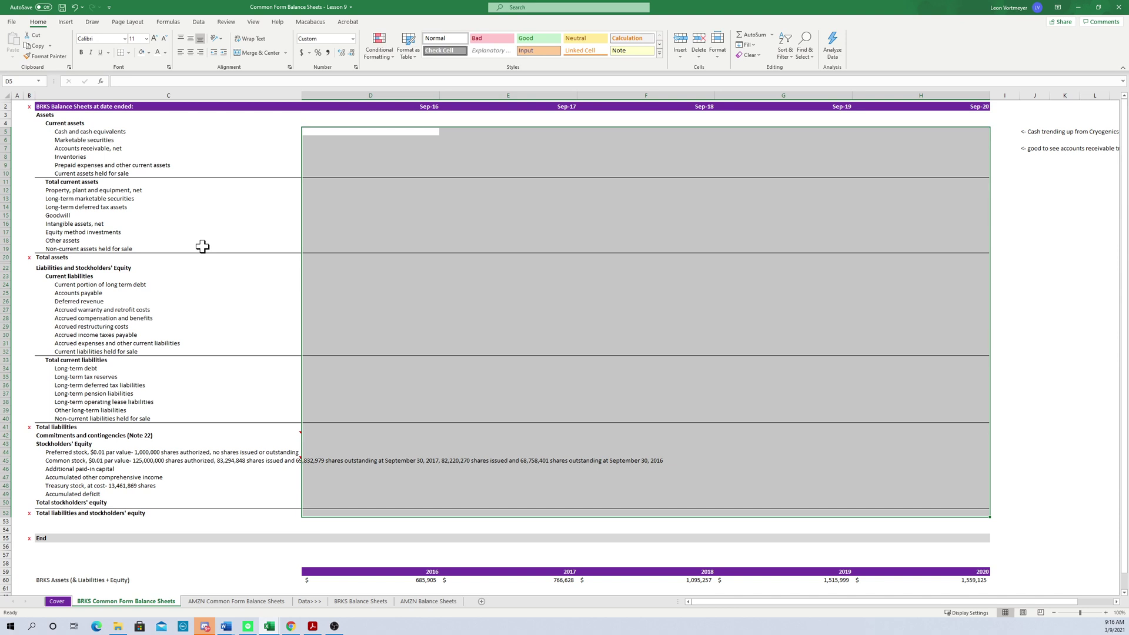
Step: In D5, divide BRKS Balance Sheets D5 by D$20 so Sep-16 cash shows 12.4%
key("shift+BackSpace")
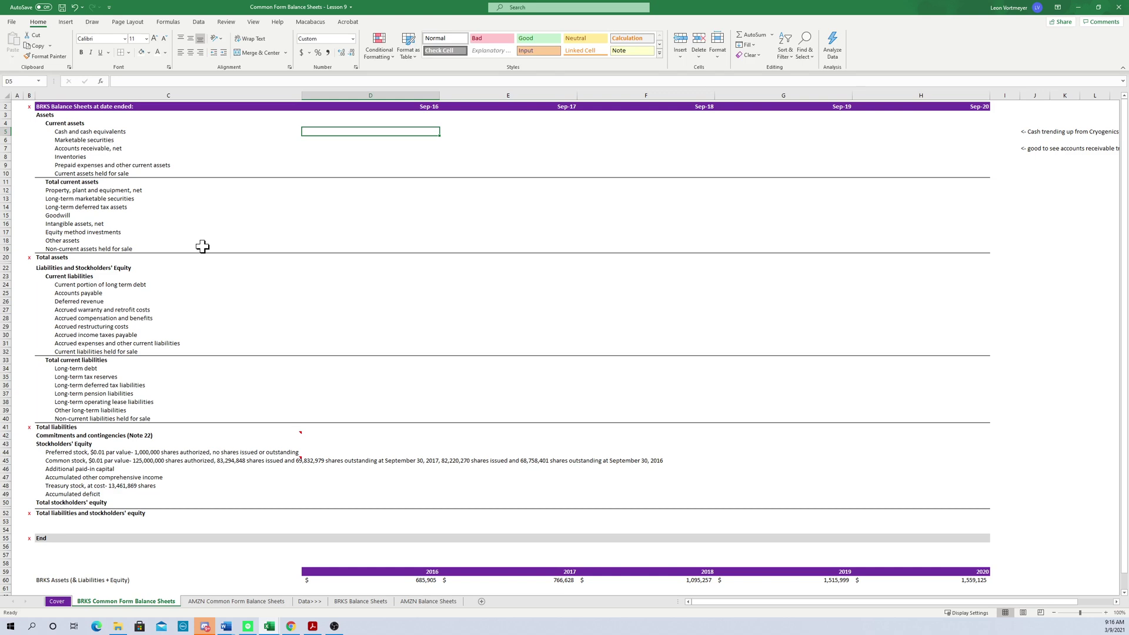
type("=")
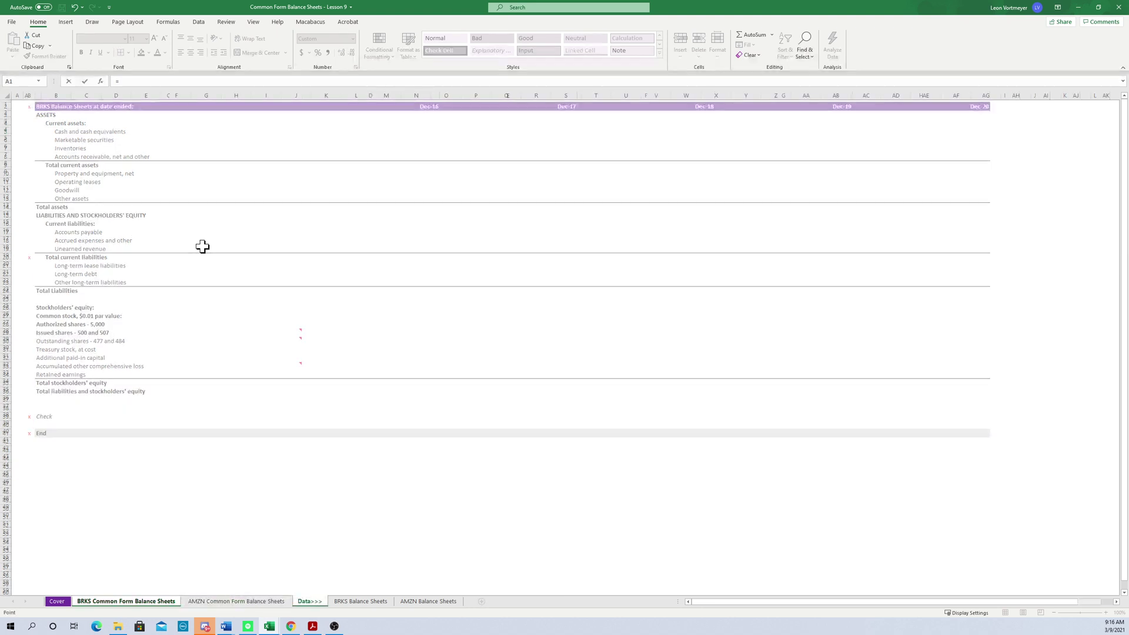
key("ctrl+Page_Down")
key("Down")
key("Down")
key("Right")
key("Right")
key("Down")
key("Down")
key("Right")
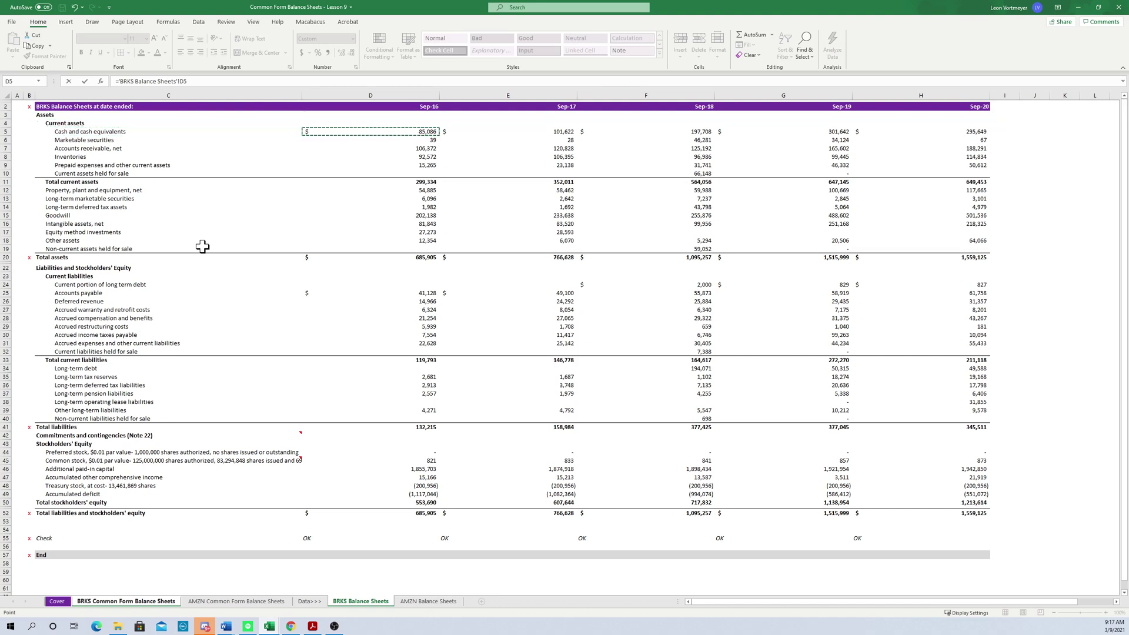
type("/")
key("Down")
key("Down")
key("Down")
key("Down")
key("Down")
key("Down")
key("Down")
key("Down")
key("Down")
key("Down")
key("Down")
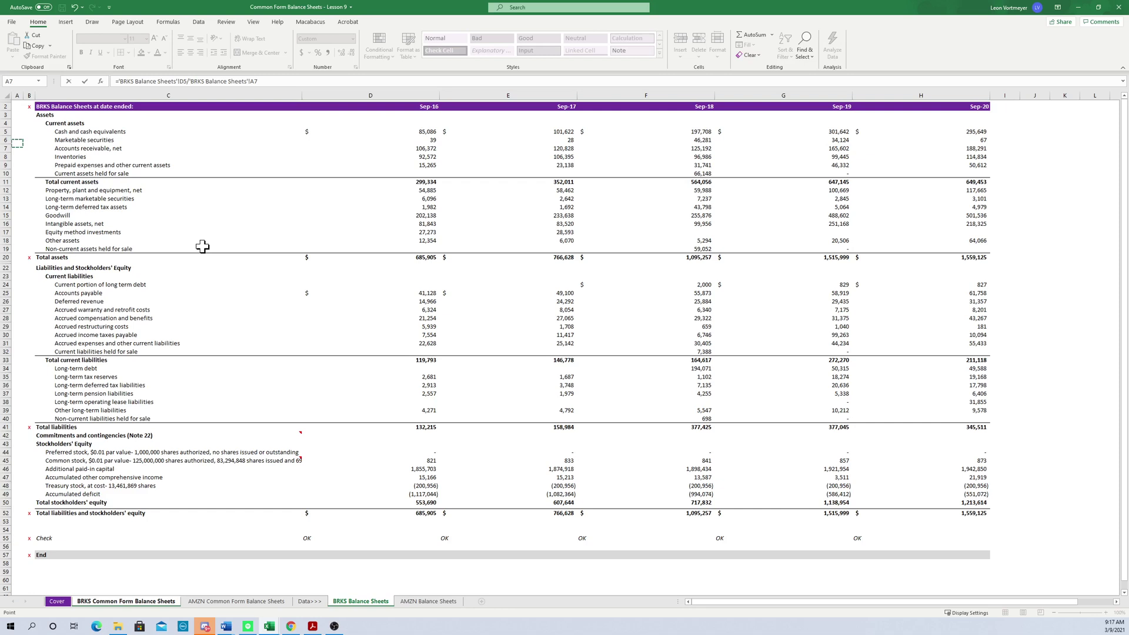
key("Down")
key("Down")
key("Down")
key("Right")
key("Right")
key("Right")
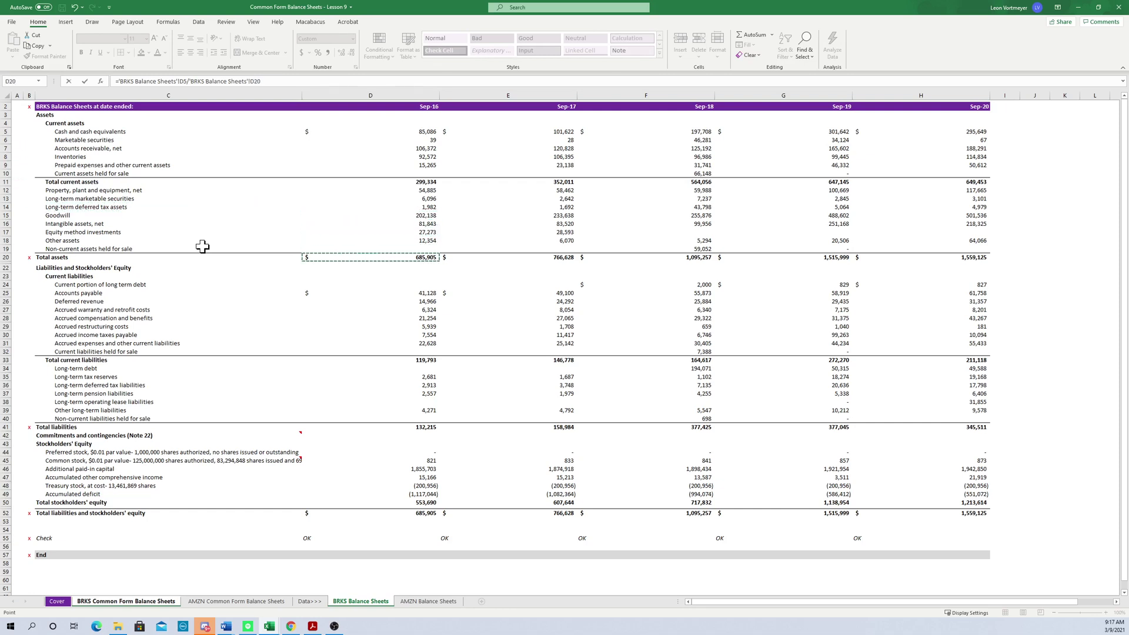
key("F4")
key("F4")
key("ctrl+Return")
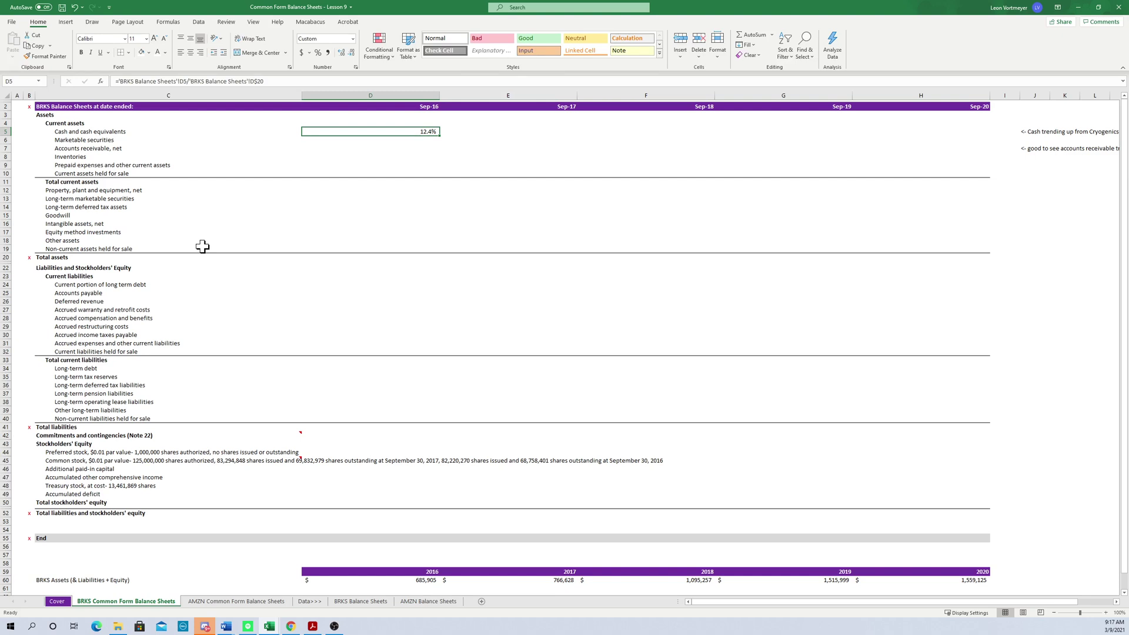
Step: Fill the cash formula across D5:H5 for Sep-17 to Sep-20 and copy it
key("shift+Right")
key("shift+Right")
key("shift+Right")
key("shift+Right")
key("shift+Right")
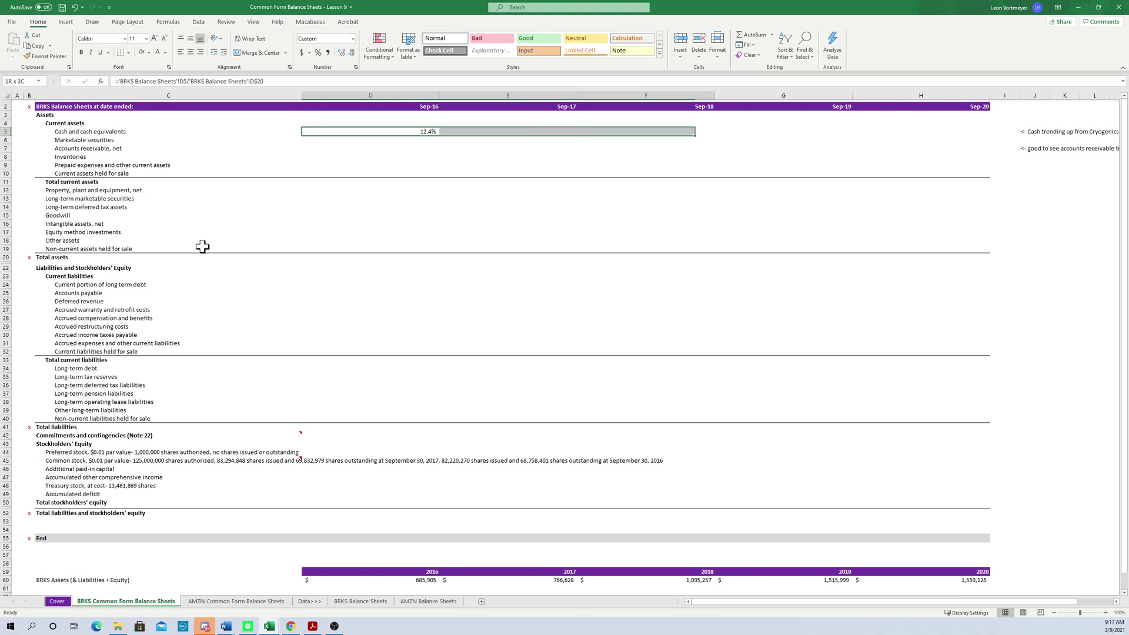
key("shift+Left")
key("ctrl+r")
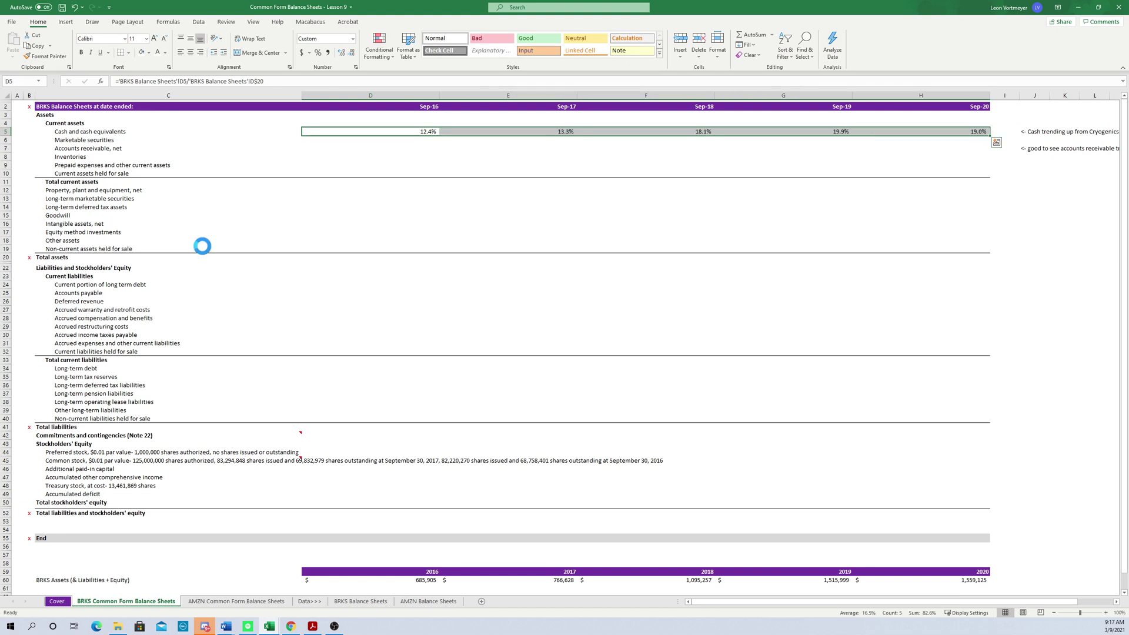
key("ctrl+c")
Step: Paste only the formulas into D6:H52 so every line item shows its percentage
key("Down")
key("shift+Right")
key("shift+Right")
key("shift+Right")
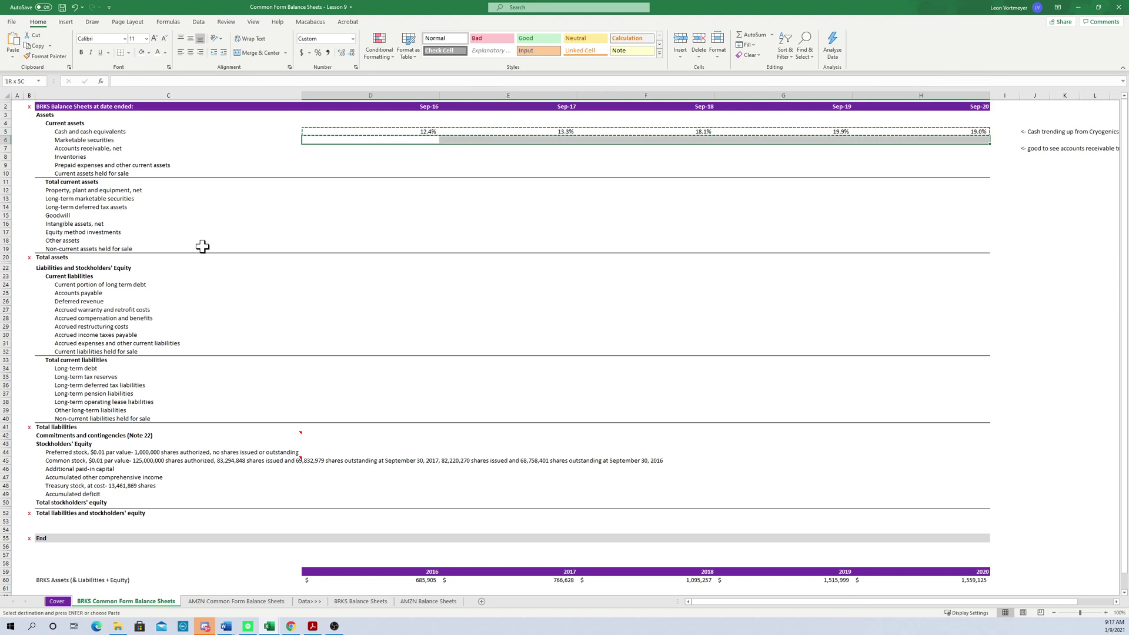
key("shift+Down")
key("shift+Down")
key("shift+Down")
key("shift+Down")
key("shift+Down")
key("shift+Down")
key("shift+Down")
key("shift+Down")
key("shift+Down")
key("shift+Down")
key("shift+Down")
key("shift+Down")
key("shift+Down")
key("shift+Down")
key("shift+Down")
key("shift+Down")
key("shift+Down")
key("shift+Down")
key("shift+Down")
key("shift+Down")
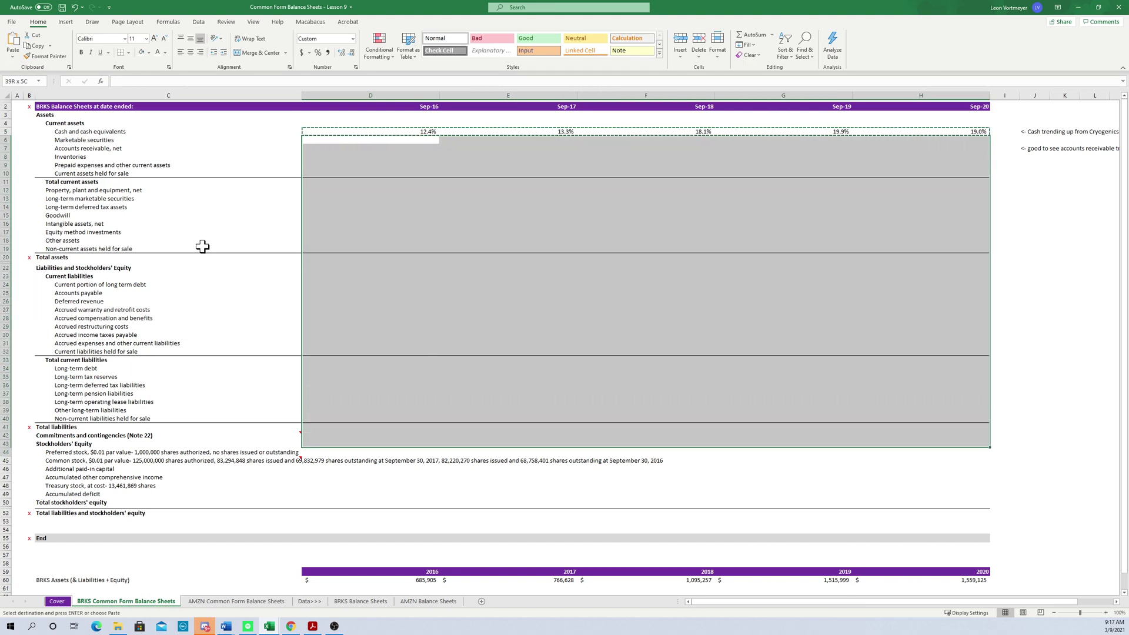
key("shift+Down")
key("shift+Down")
key("shift+Down")
key("shift+Down")
key("shift+Down")
key("shift+Down")
key("shift+Down")
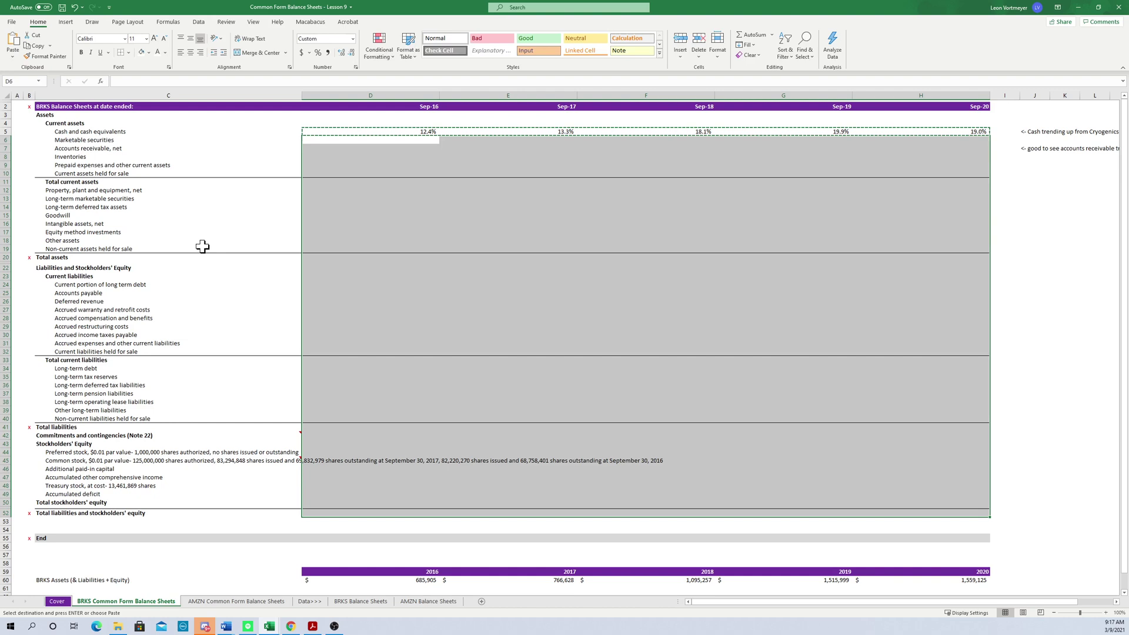
key("Up")
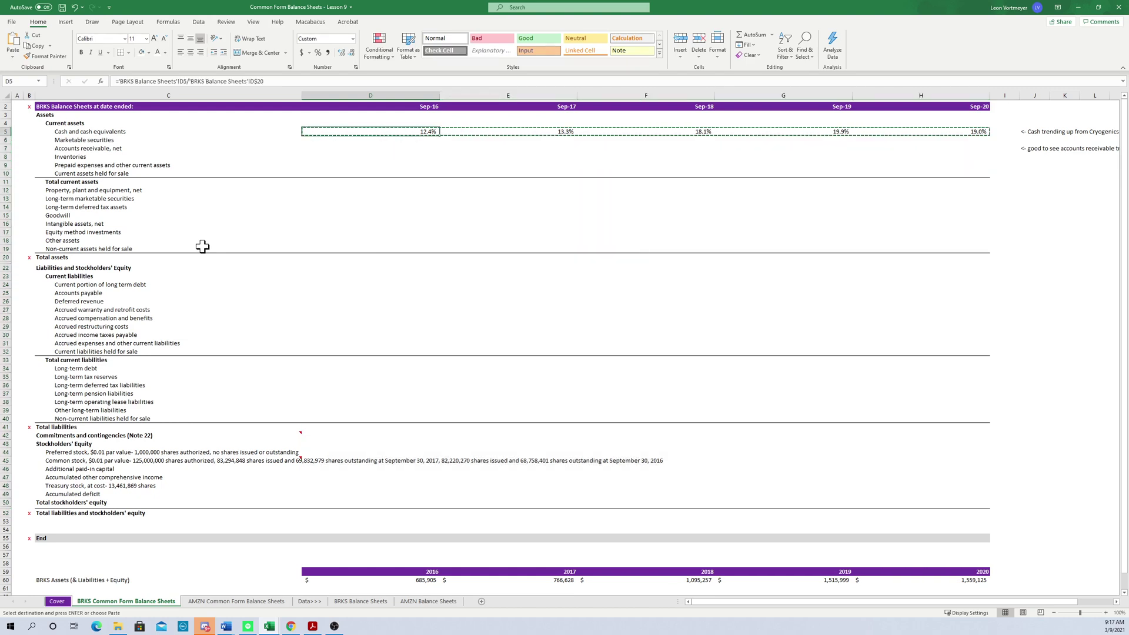
key("ctrl+shift+Right")
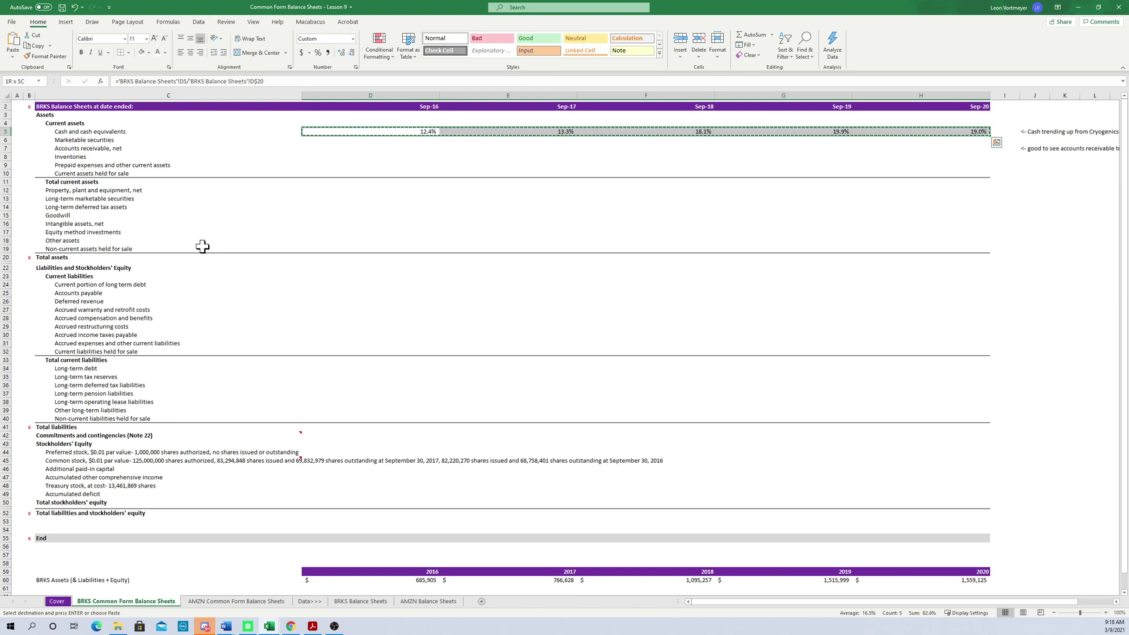
key("Down")
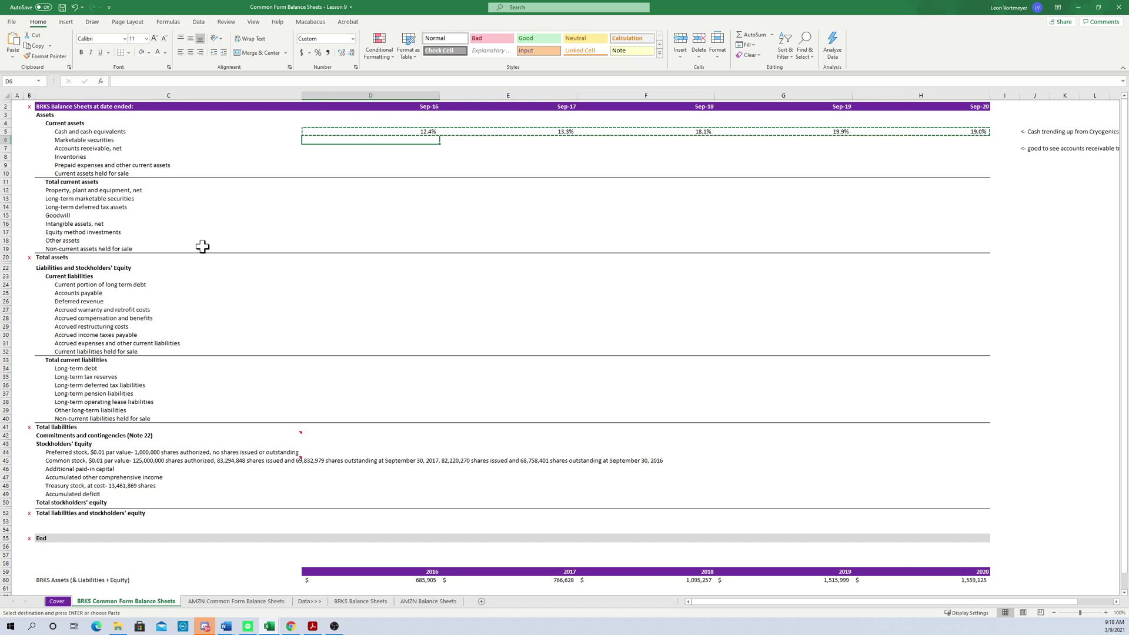
key("shift+Right")
key("shift+Right")
key("shift+Right")
key("shift+Right")
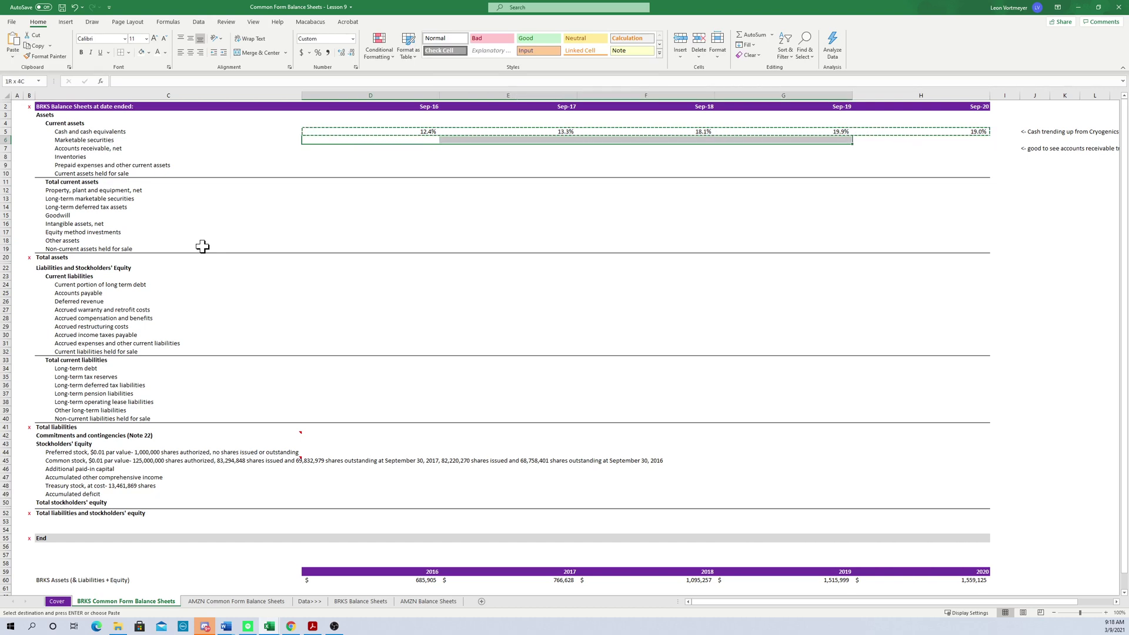
key("shift+Down")
key("shift+Down")
key("shift+Down")
key("shift+Down")
key("shift+Down")
key("shift+Down")
key("shift+Down")
key("shift+Down")
key("shift+Down")
key("shift+Down")
key("shift+Down")
key("shift+Down")
key("shift+Down")
key("shift+Down")
key("shift+Down")
key("shift+Down")
key("shift+Down")
key("shift+Down")
key("shift+Down")
key("shift+Down")
key("shift+Down")
key("shift+Down")
key("shift+Down")
key("shift+Down")
key("shift+Down")
key("shift+Down")
key("shift+Down")
key("shift+Down")
key("shift+Down")
key("shift+Down")
key("shift+Down")
key("shift+Down")
key("shift+Down")
key("shift+Down")
key("shift+Down")
key("shift+Down")
key("shift+Down")
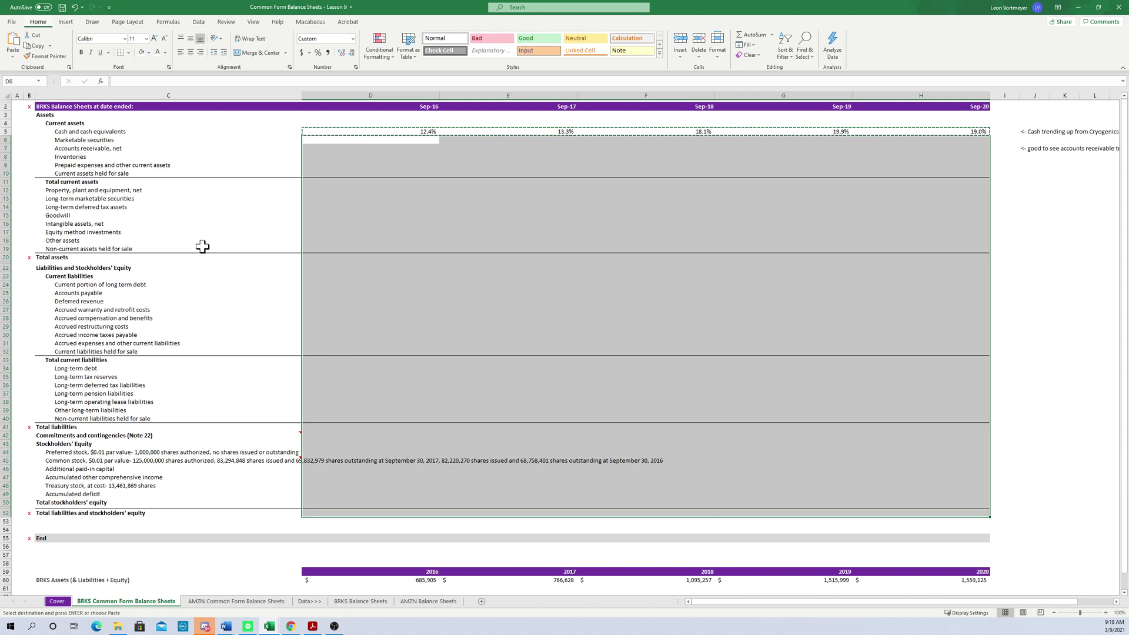
key("ctrl+alt+v")
key("f")
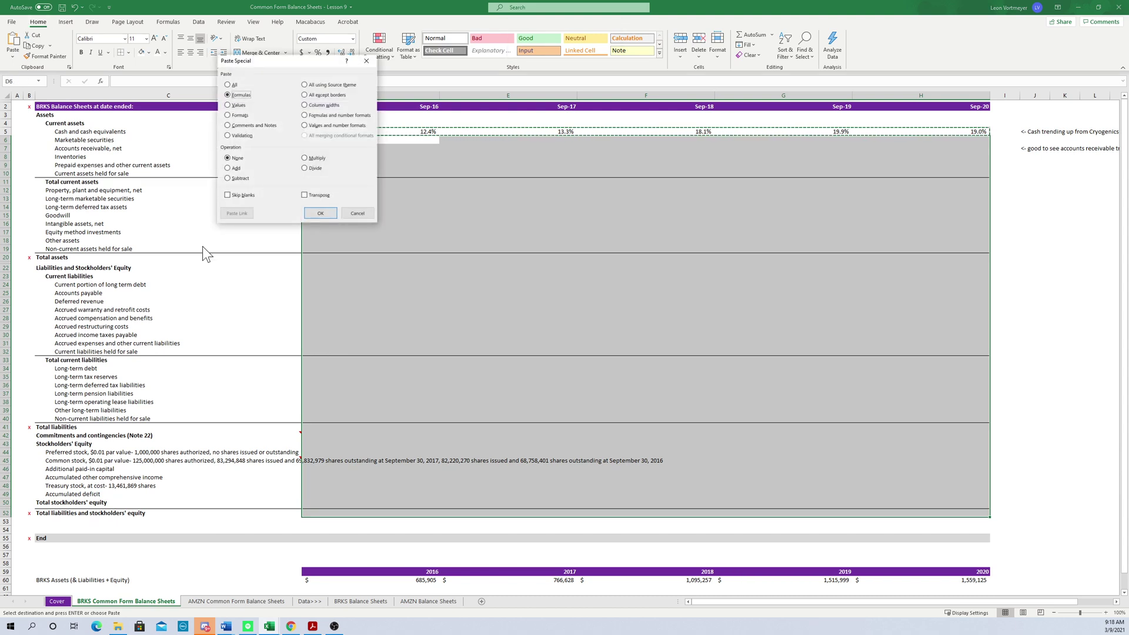
key("Return")
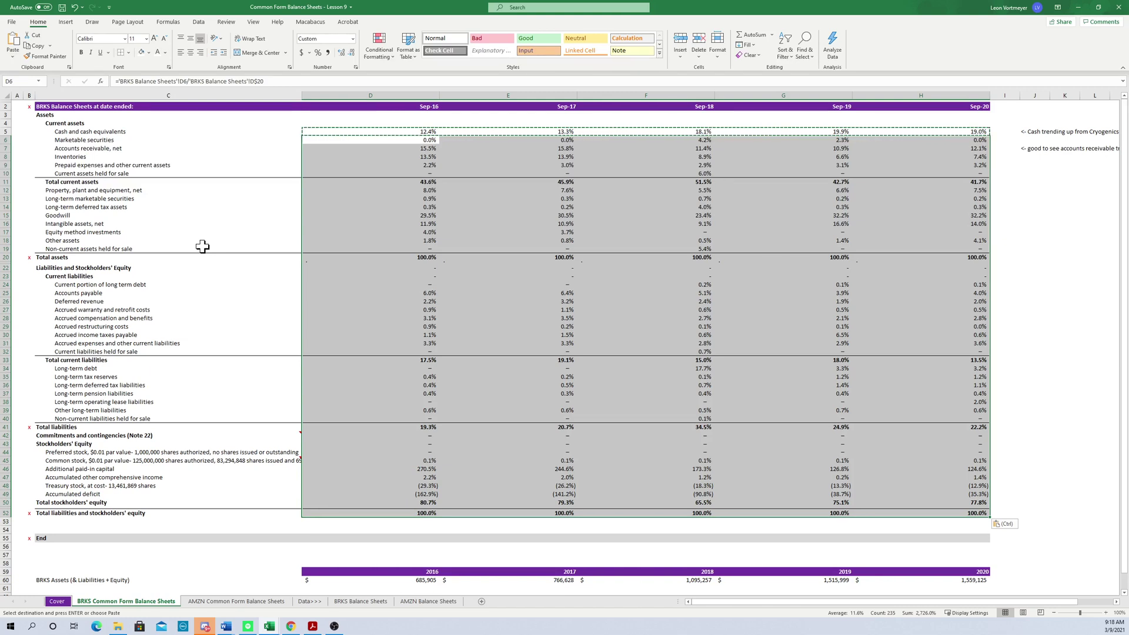
key("shift+BackSpace")
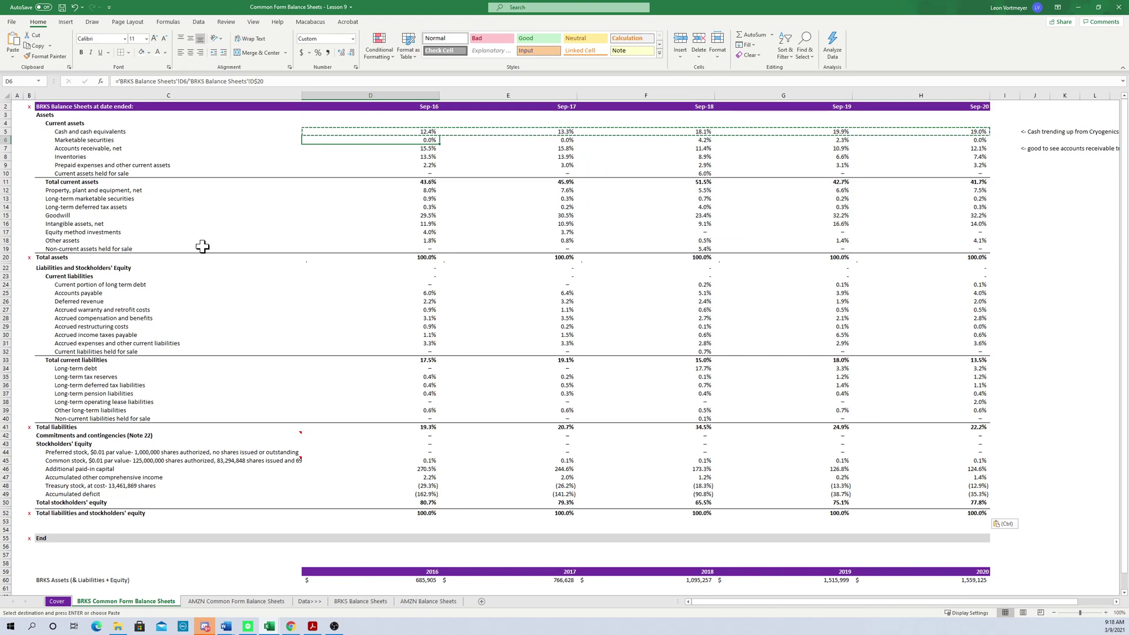
key("Up")
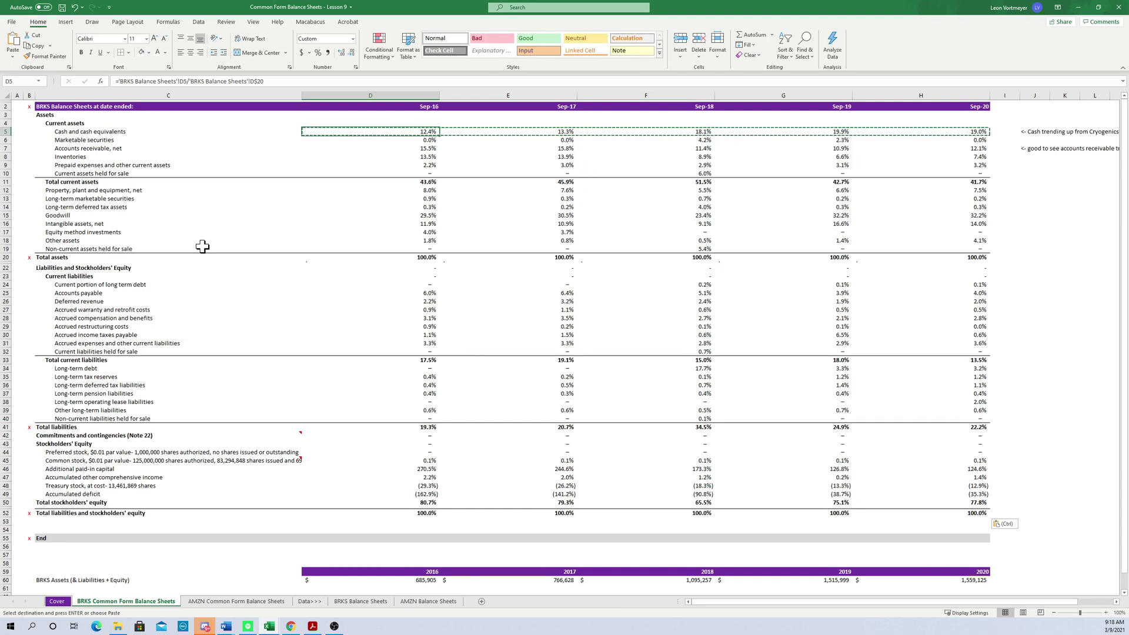
key("Escape")
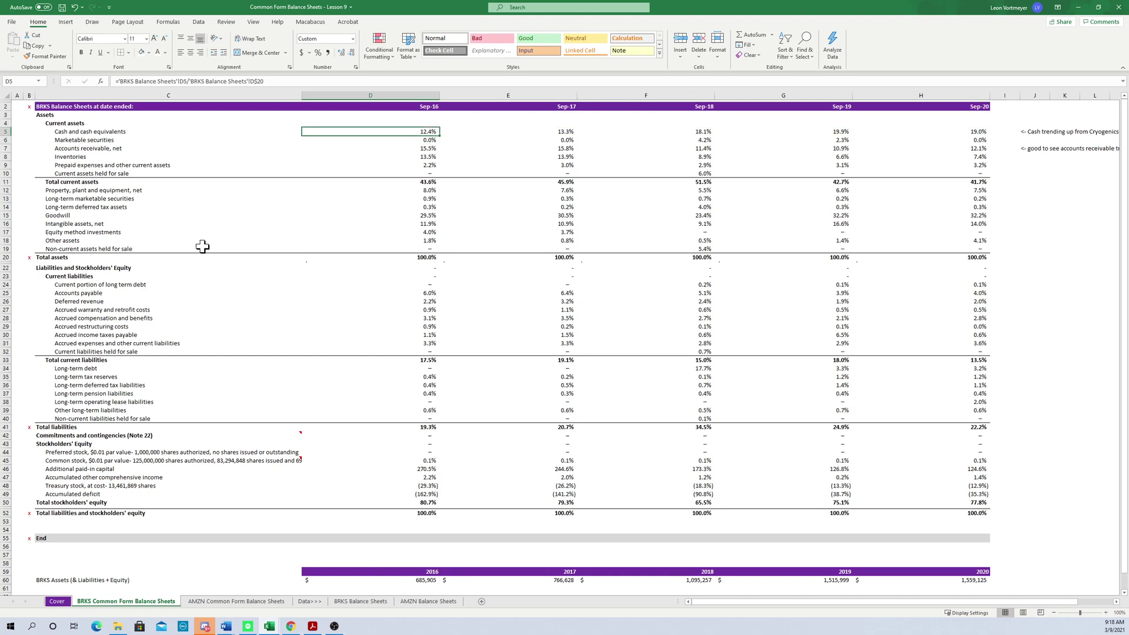
key("ctrl+Page_Down")
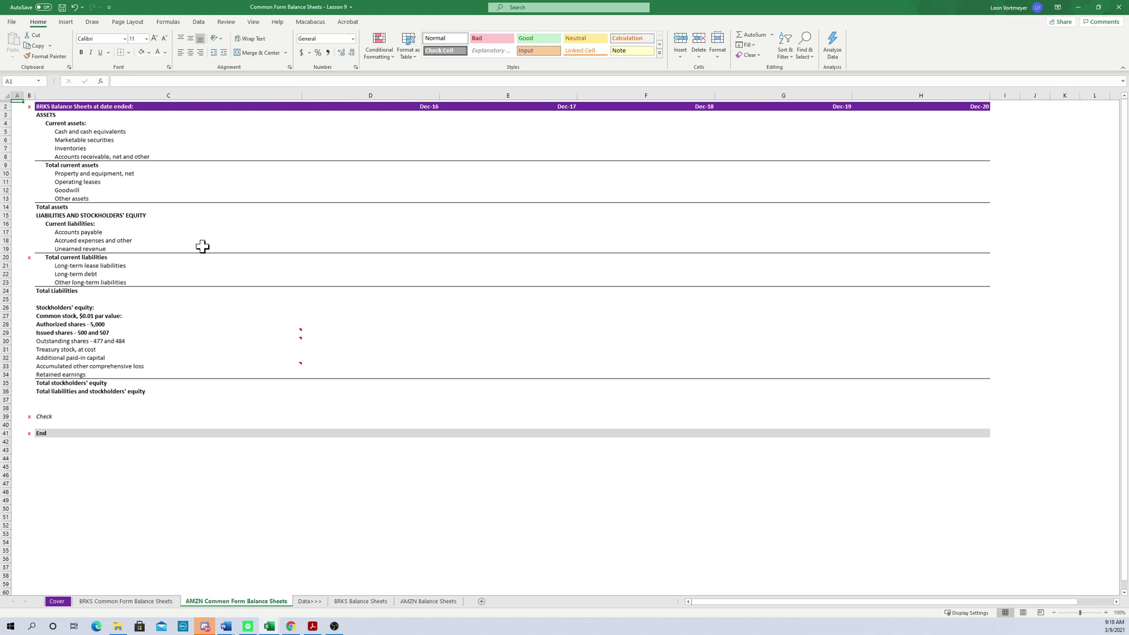
key("ctrl+Page_Up")
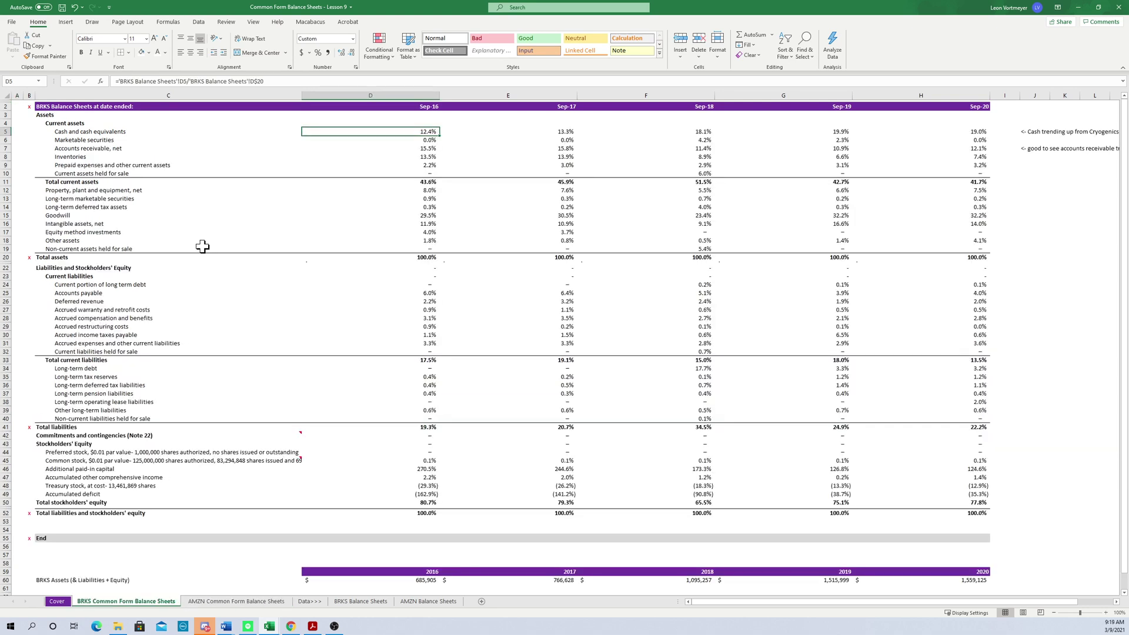
key("Right")
key("Right")
key("Right")
key("Right")
key("Right")
key("Right")
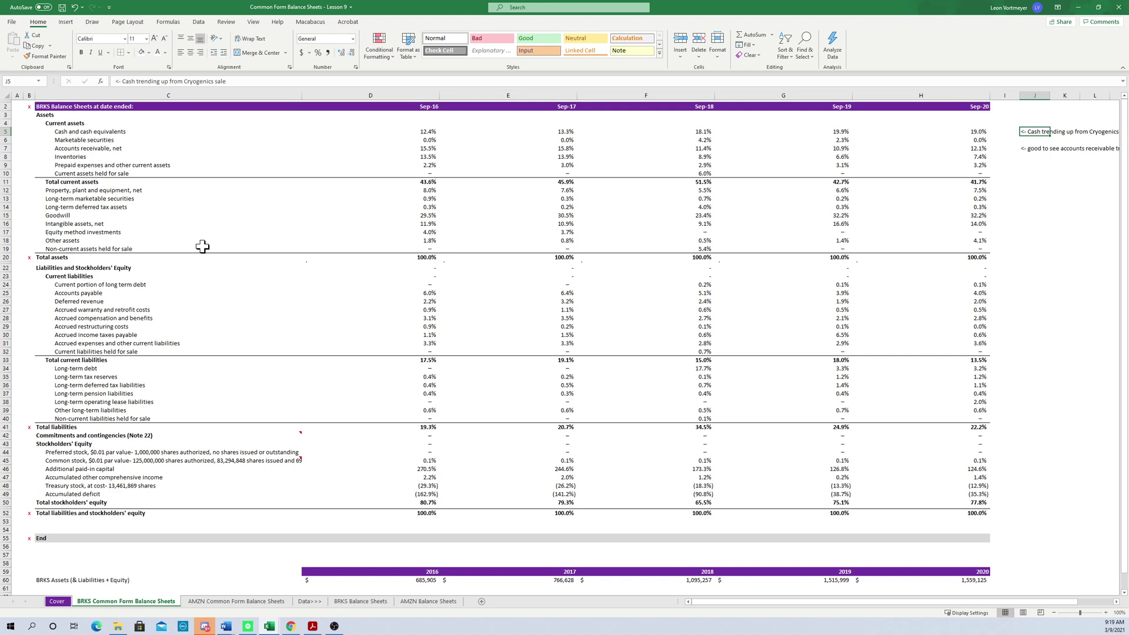
key("Left")
key("Left")
key("Left")
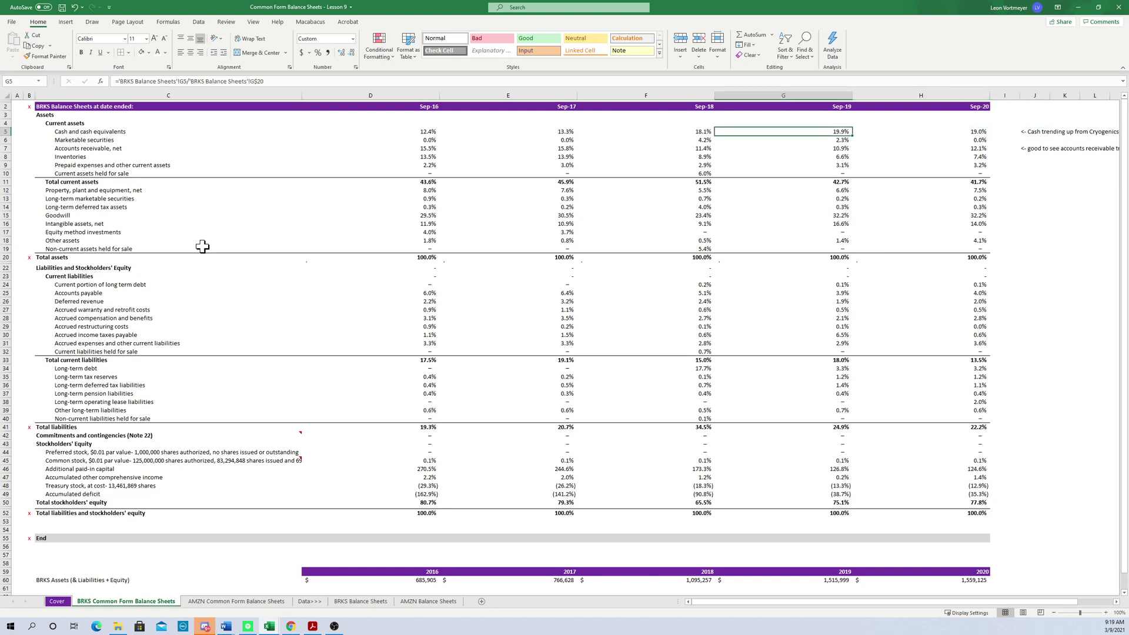
key("Right")
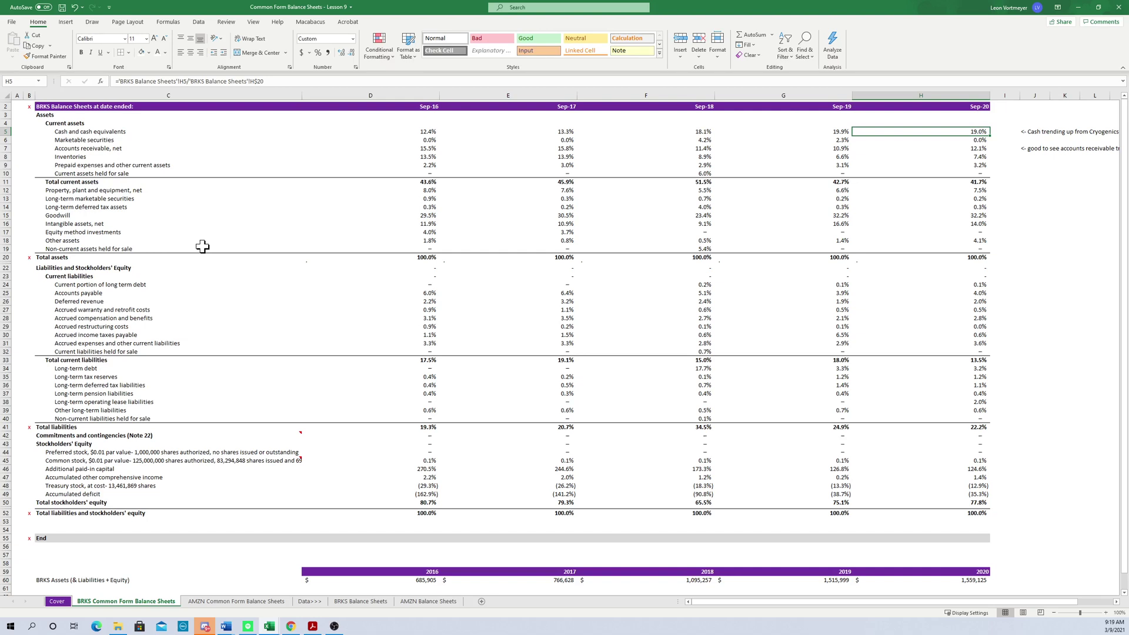
key("Left")
key("Left")
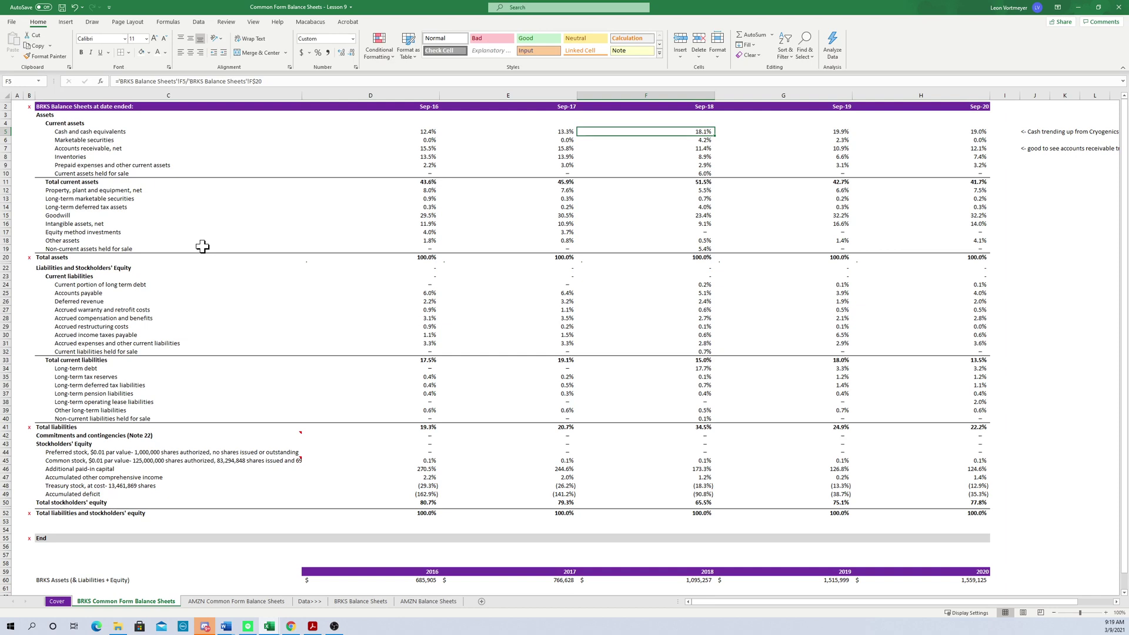
key("Down")
key("Down")
key("Down")
key("Down")
key("Down")
key("Down")
key("Down")
key("Down")
key("Down")
key("Down")
key("Down")
key("Down")
key("Down")
key("Down")
key("Down")
key("Down")
key("Down")
key("Down")
key("Down")
key("Down")
key("Down")
key("Down")
key("Down")
key("Down")
key("Down")
key("Down")
key("Down")
key("Down")
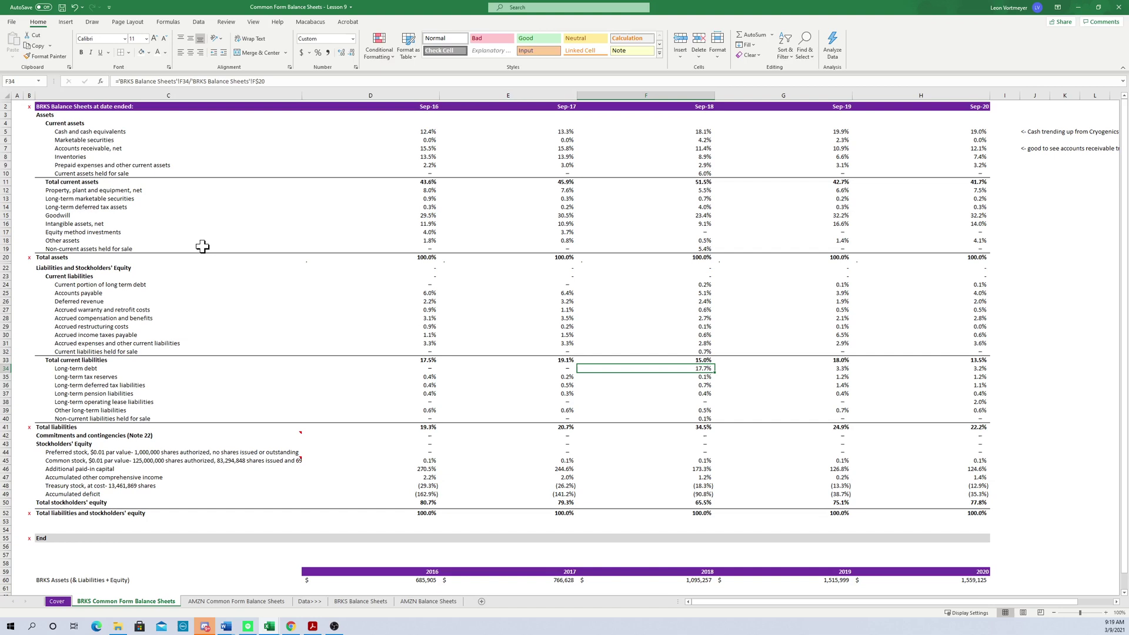
key("Up")
key("Up")
key("Up")
key("Up")
key("Up")
key("Up")
key("Up")
key("Up")
key("Up")
key("Up")
key("Up")
key("Up")
key("Up")
key("Up")
key("Up")
key("Up")
key("Up")
key("Up")
key("Up")
key("Up")
key("Up")
key("Up")
key("Up")
key("Up")
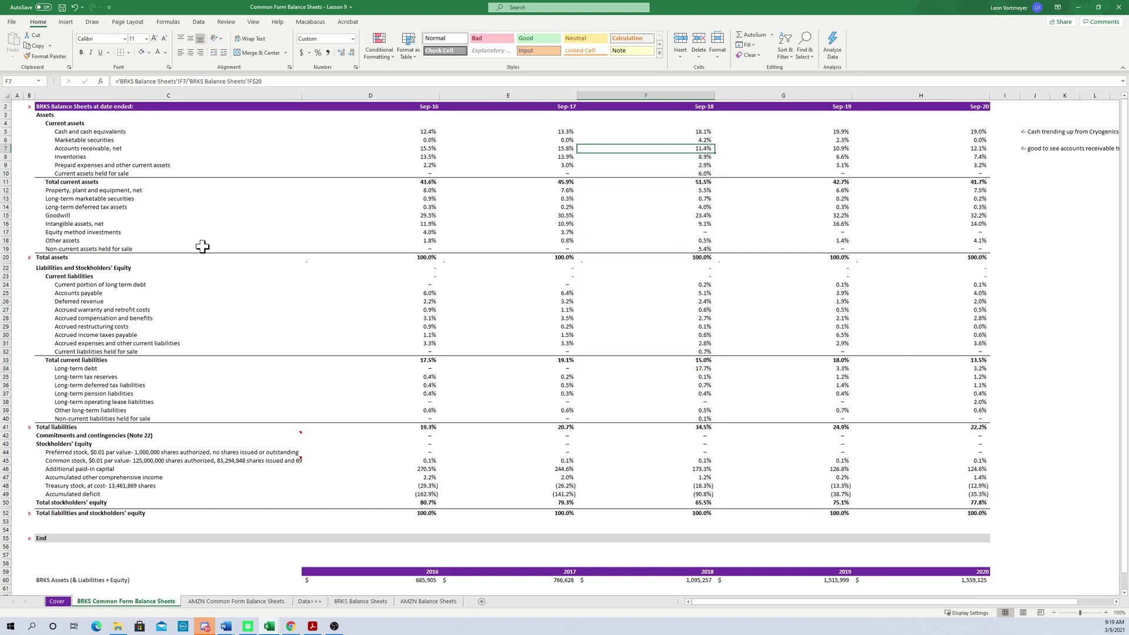
key("Right")
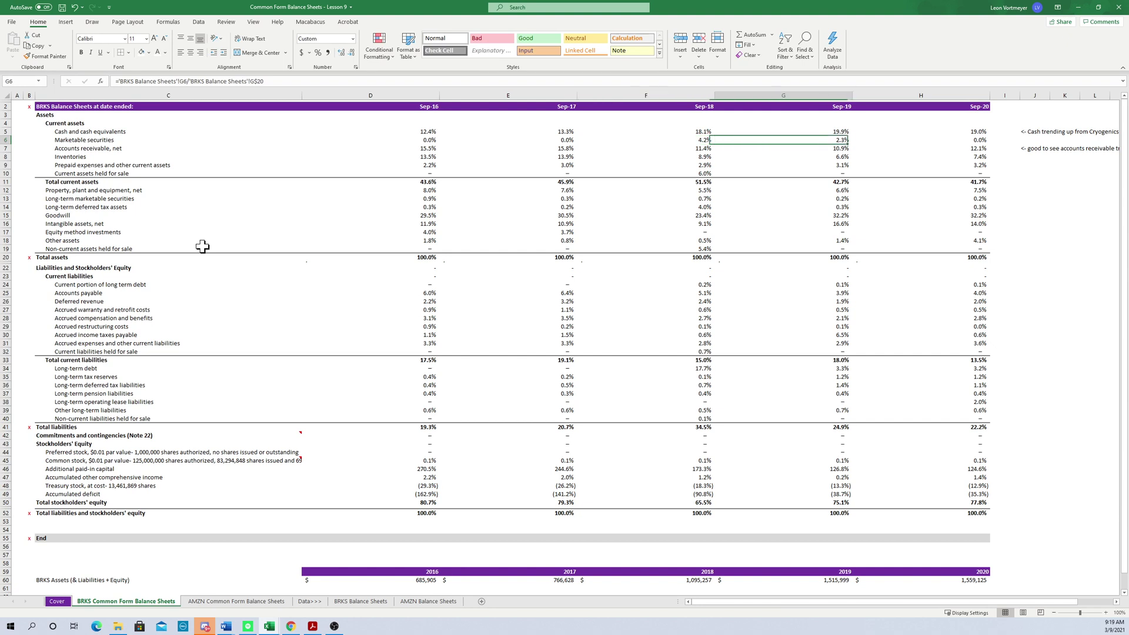
key("Right")
key("Left")
key("Left")
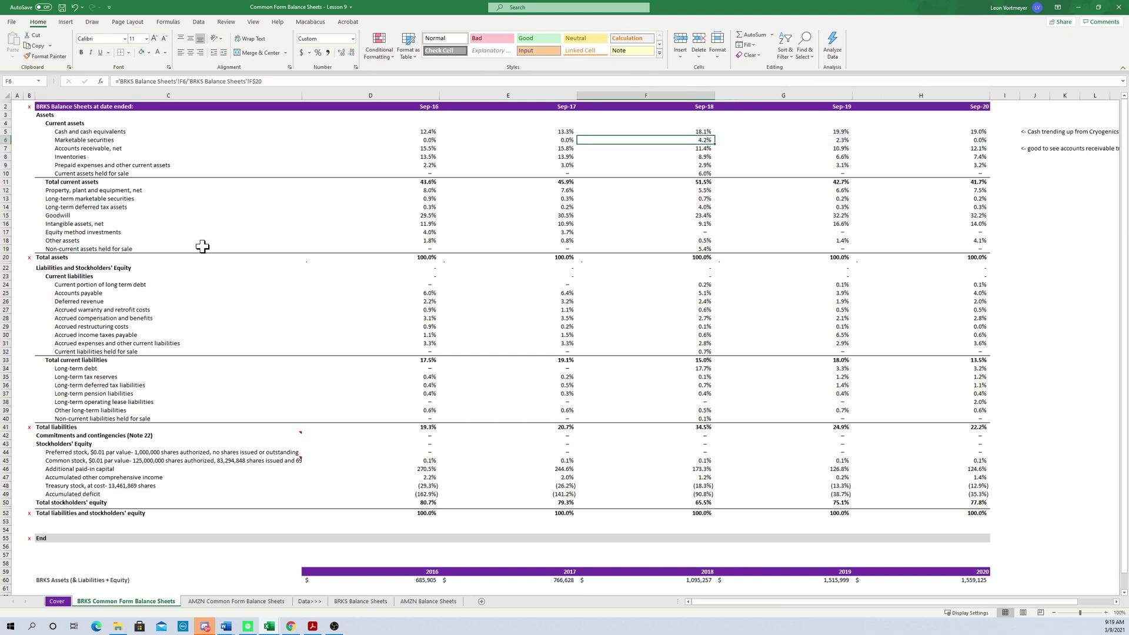
key("Right")
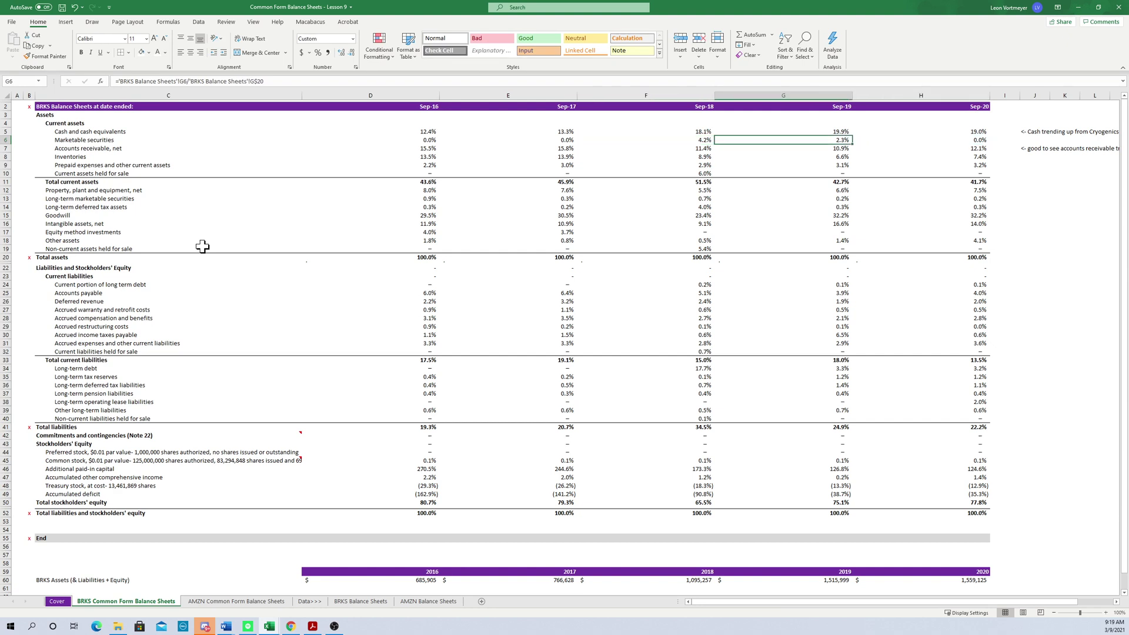
key("Right")
key("Left")
key("Left")
key("Down")
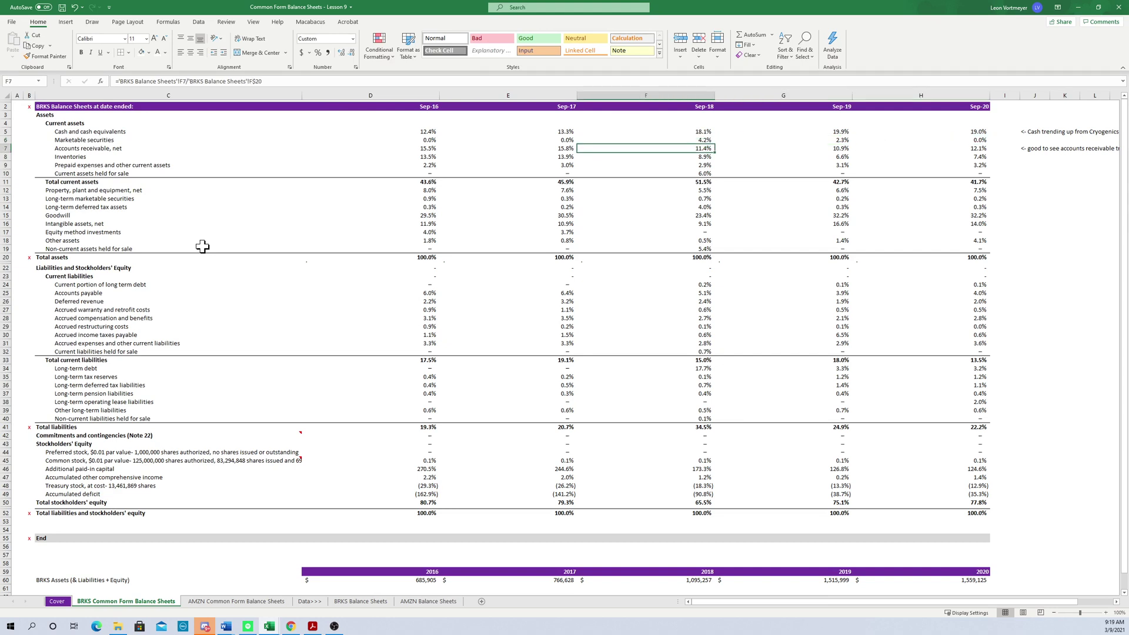
key("Right")
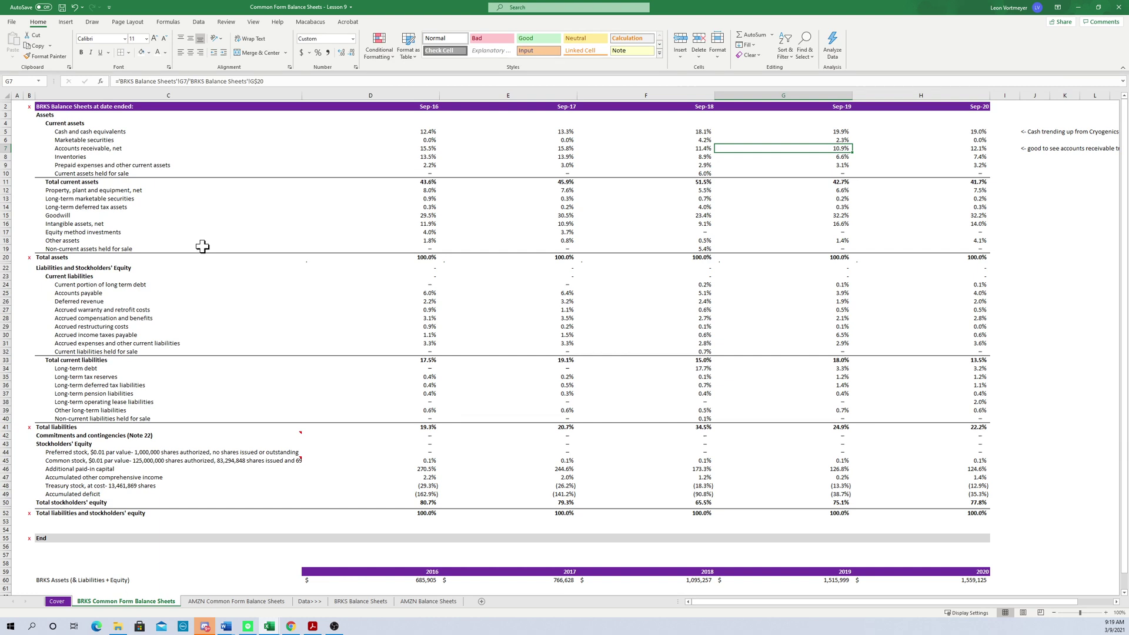
key("Down")
key("Left")
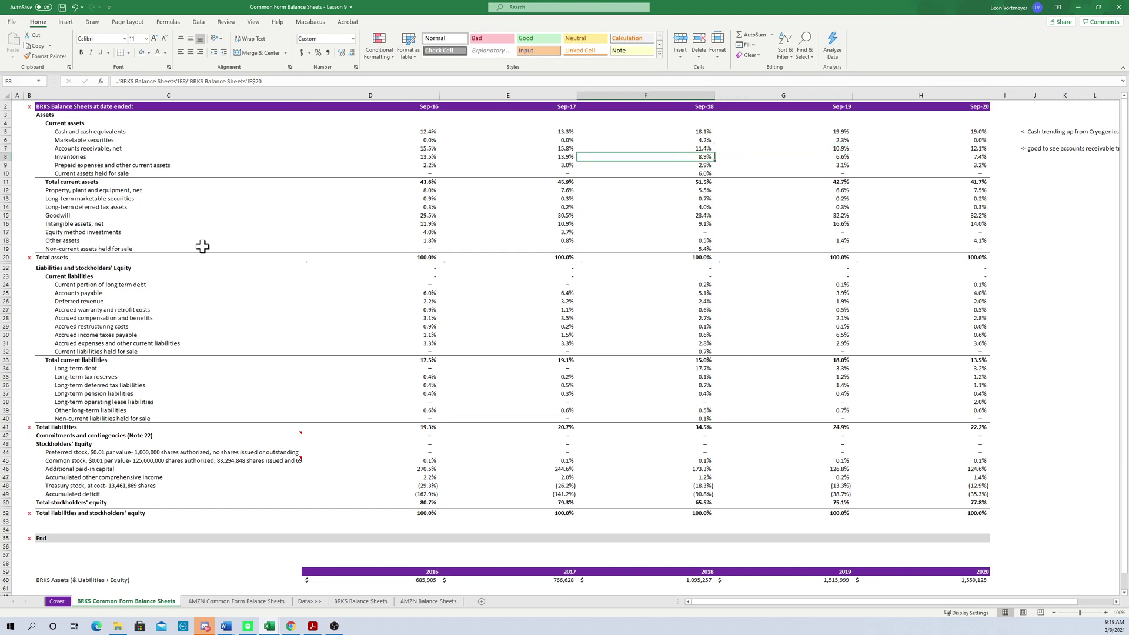
key("Right")
key("Right")
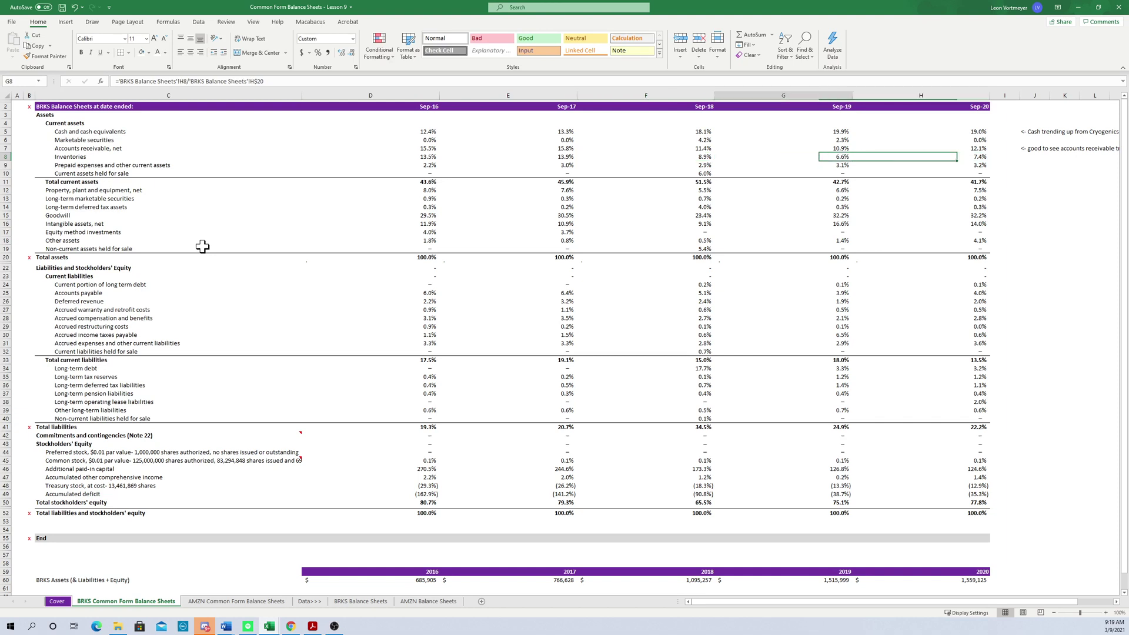
key("Left")
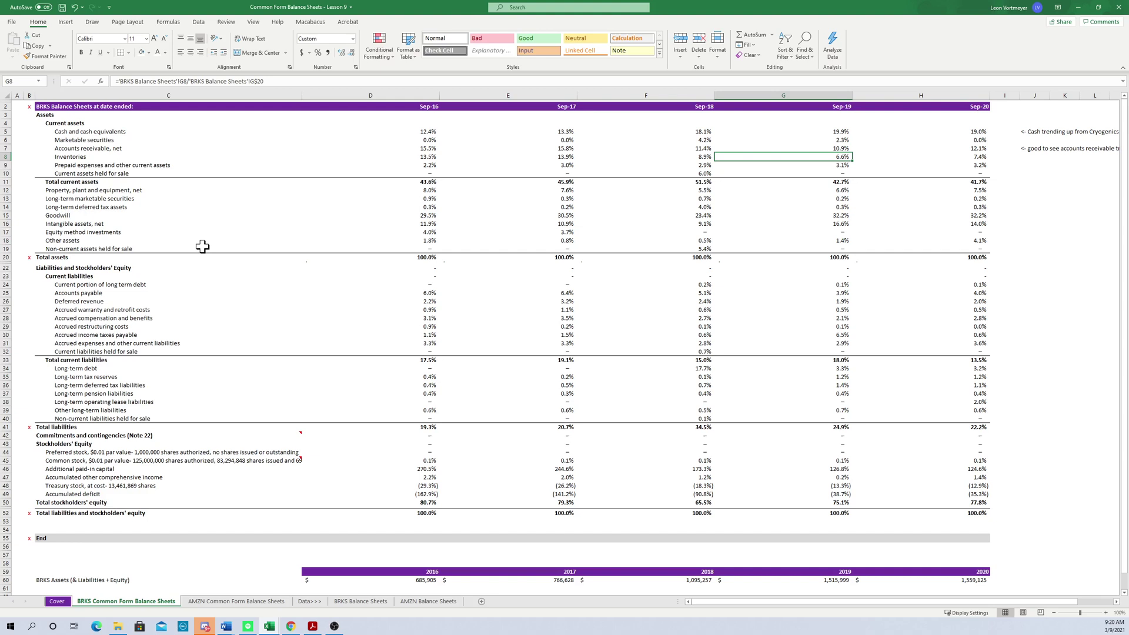
key("Left")
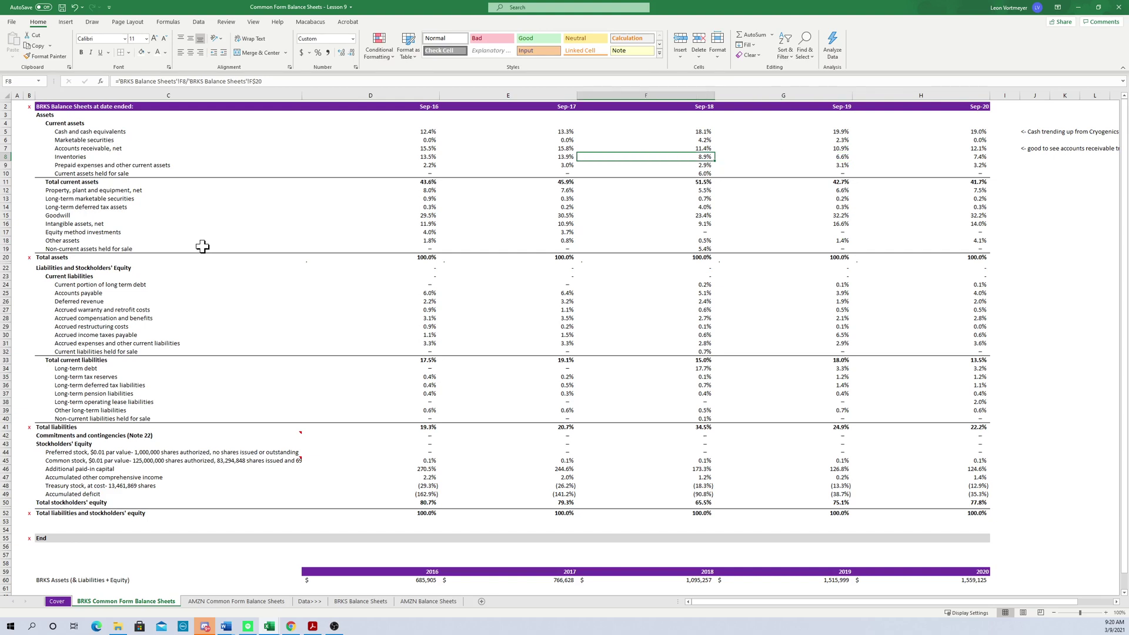
key("Down")
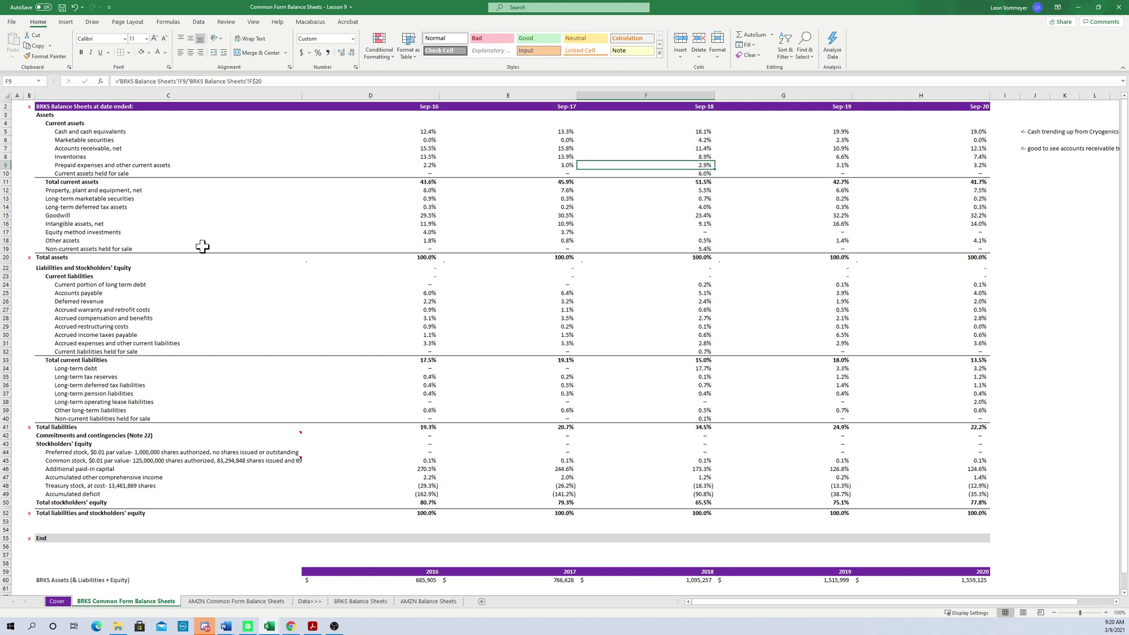
key("Down")
key("Down")
key("Down")
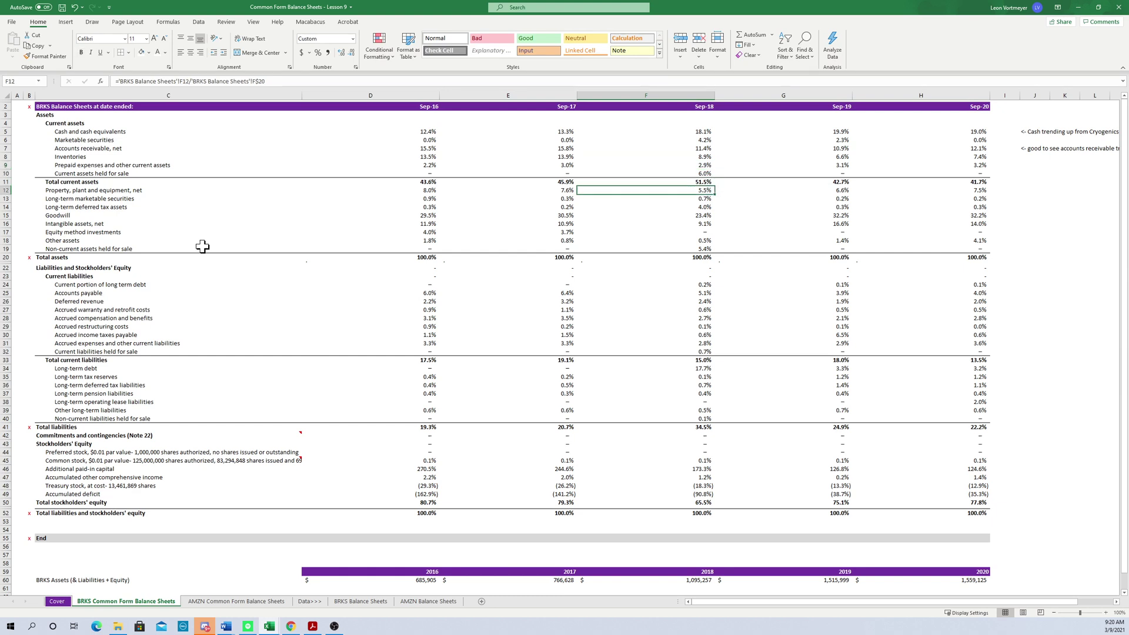
key("Down")
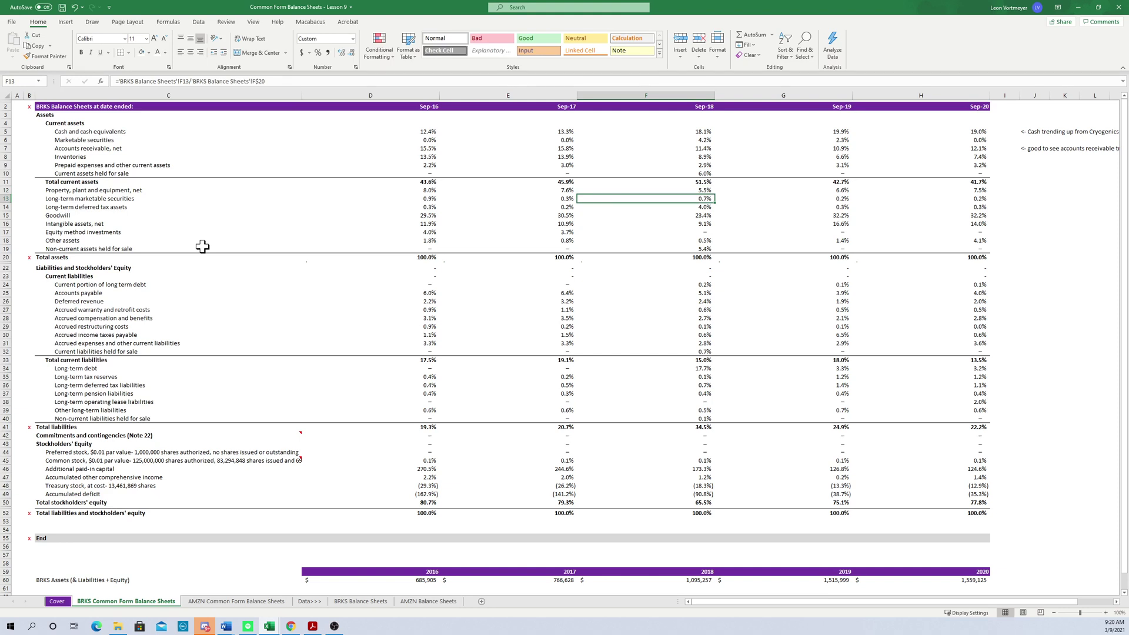
key("Right")
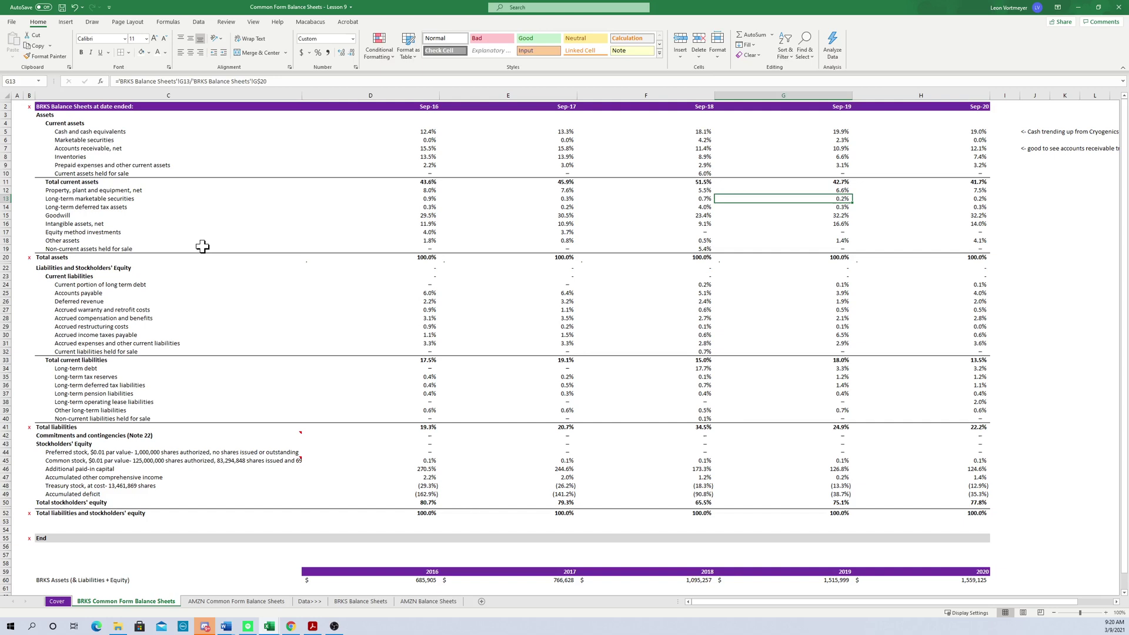
key("Left")
key("Down")
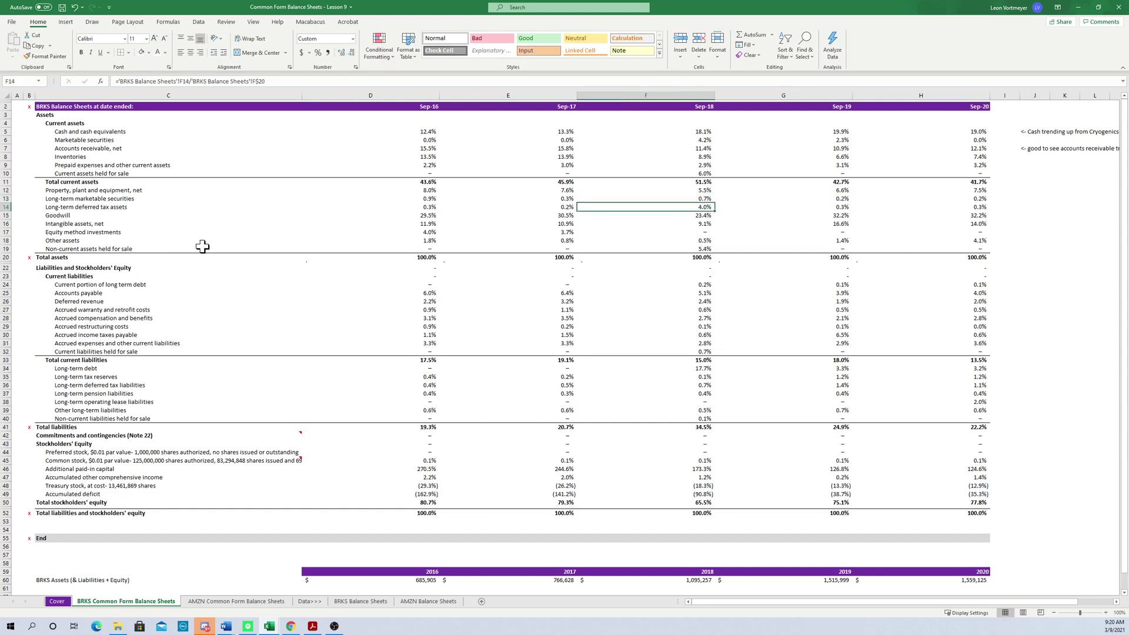
key("Left")
key("Right")
key("Right")
key("Left")
key("Down")
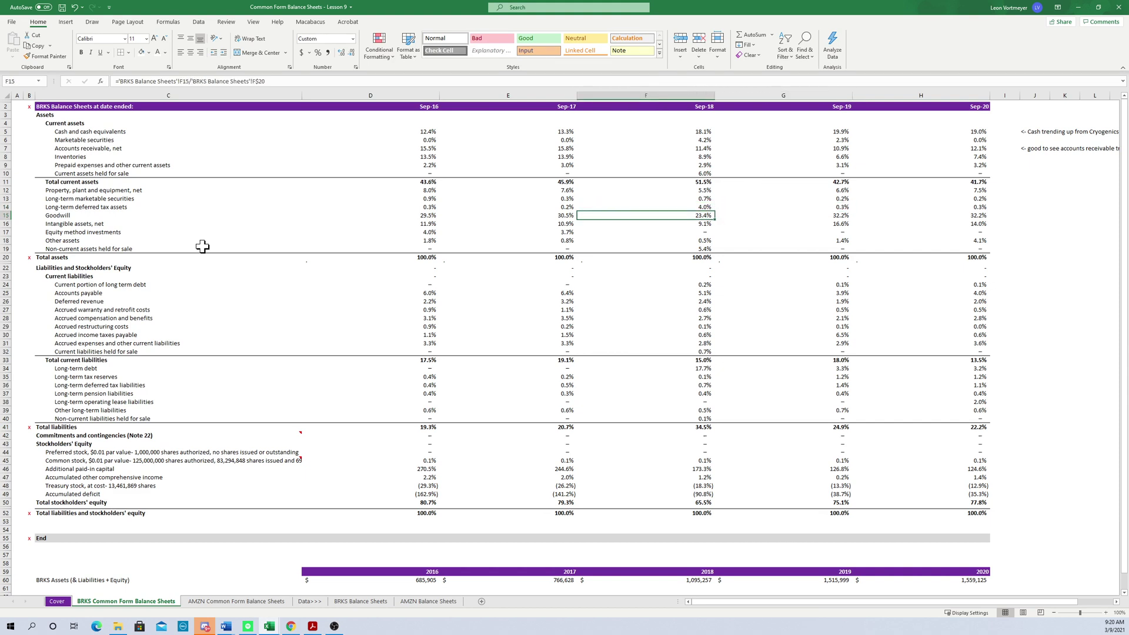
key("Left")
key("Left")
key("Right")
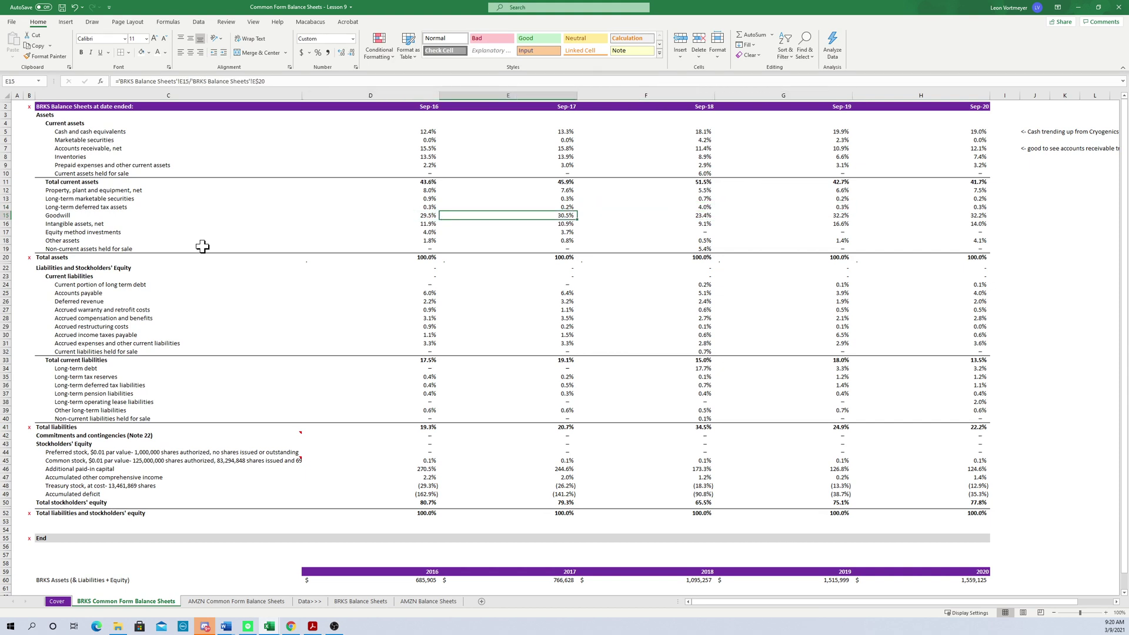
key("Right")
key("Left")
key("Right")
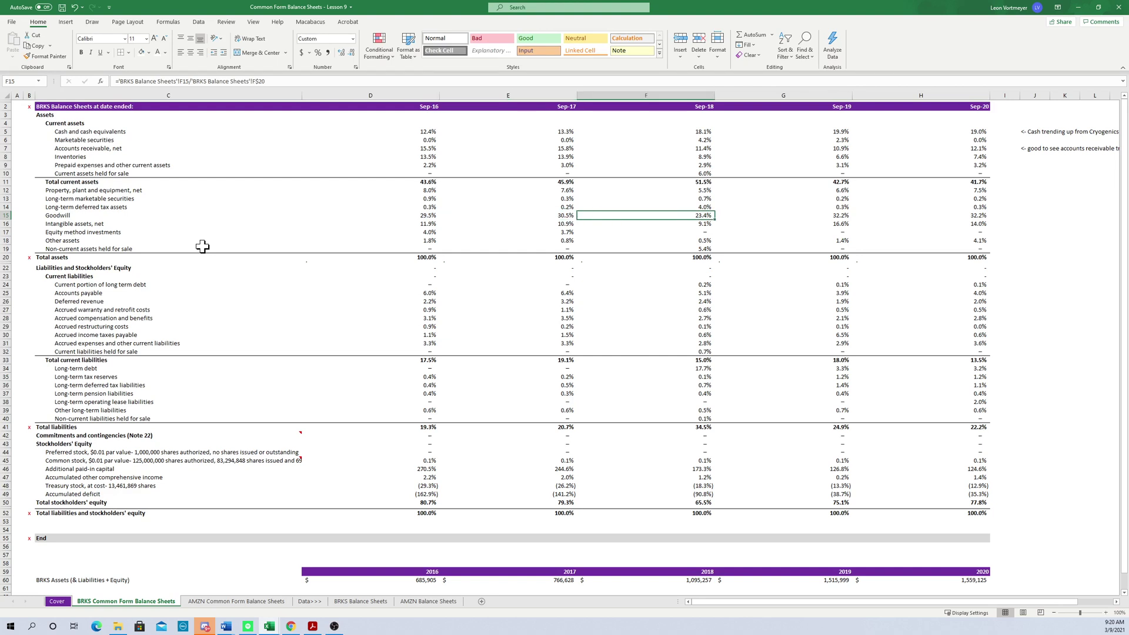
key("Down")
key("Left")
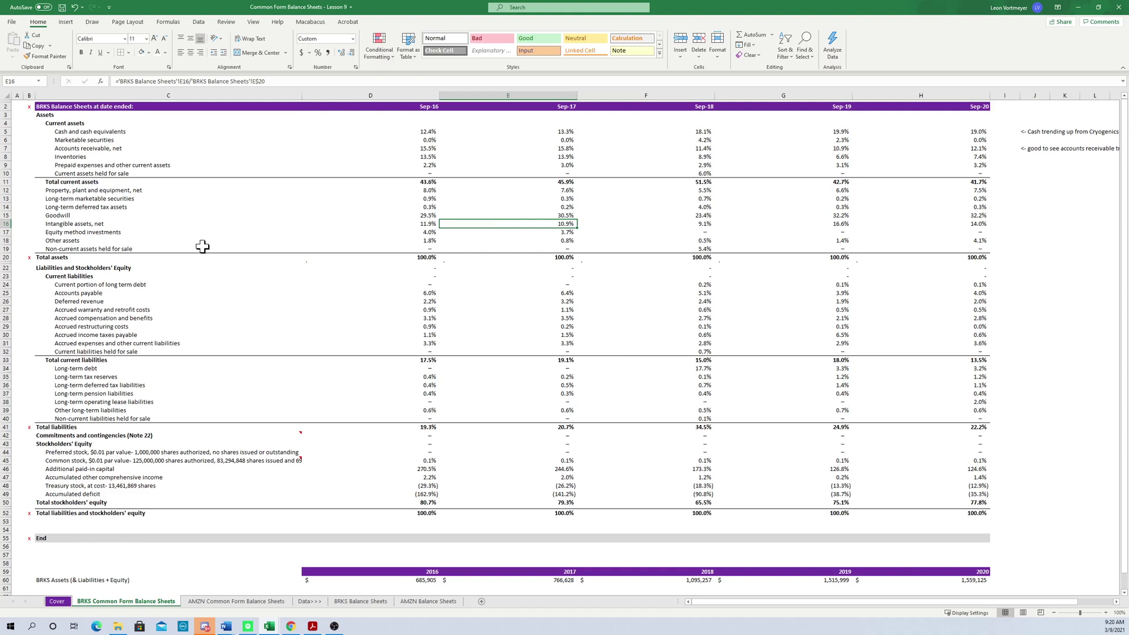
key("Right")
key("Up")
key("Right")
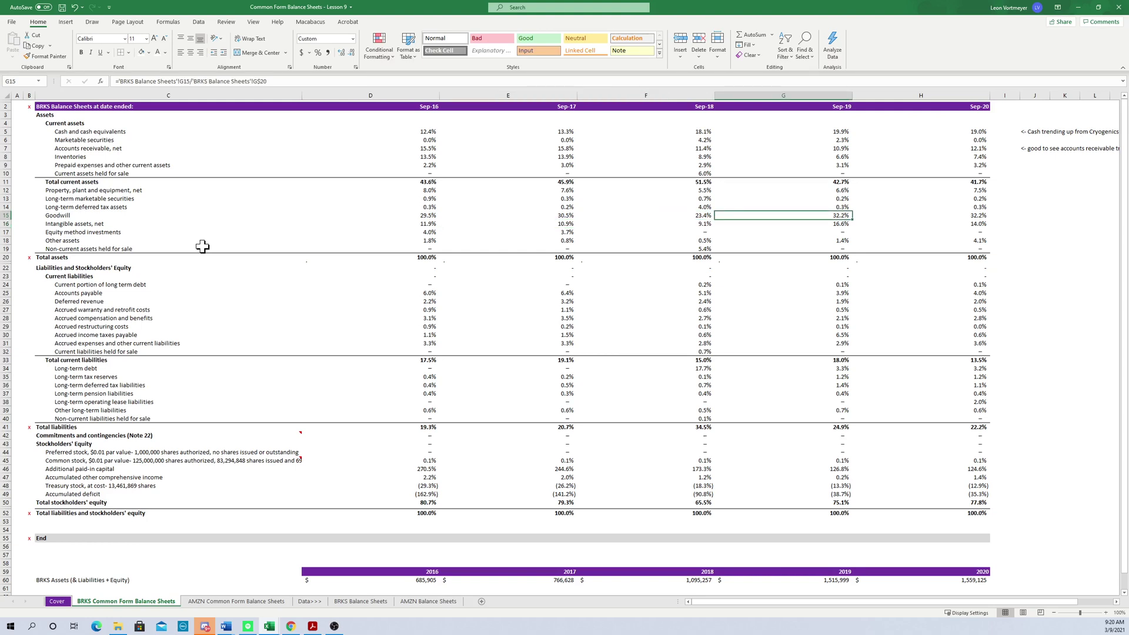
key("Down")
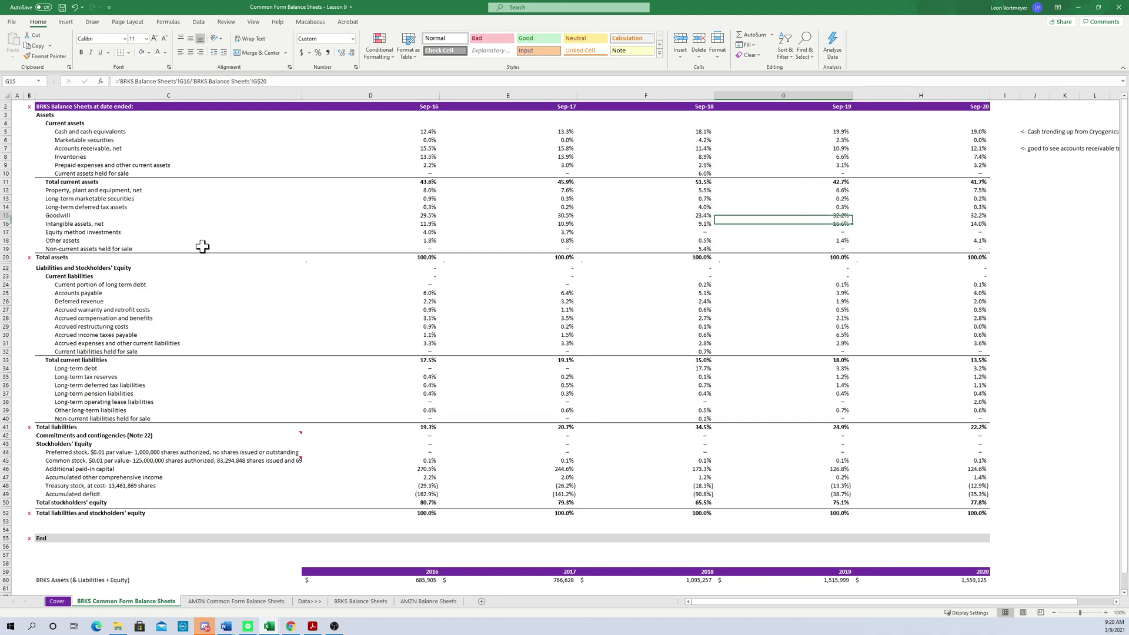
key("Up")
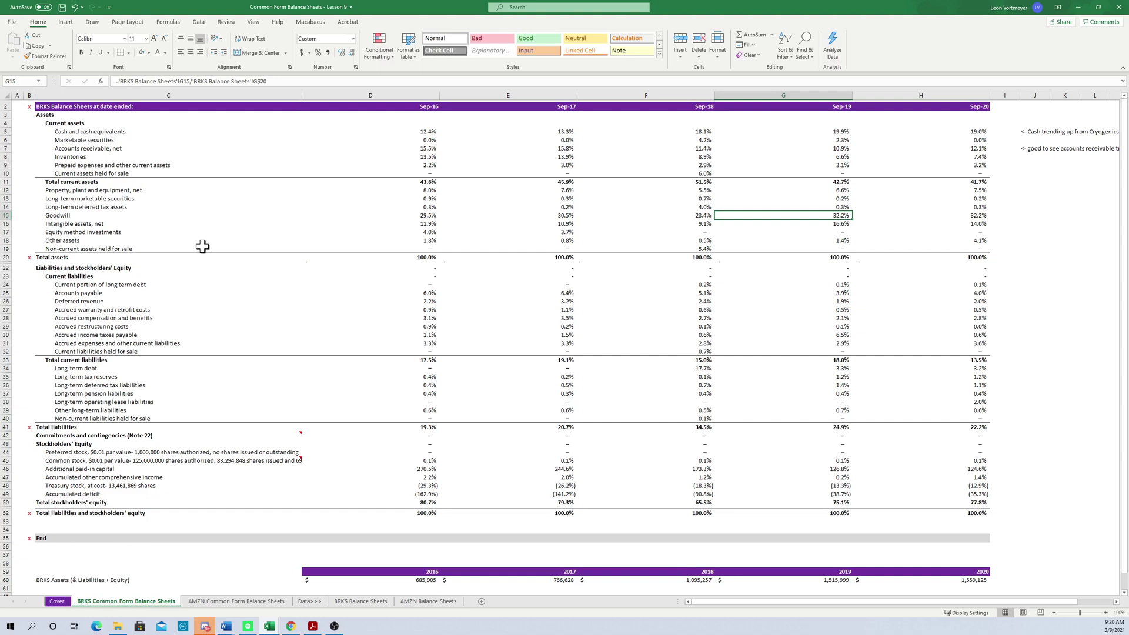
key("Down")
key("Up")
key("Down")
key("Down")
key("Down")
key("Down")
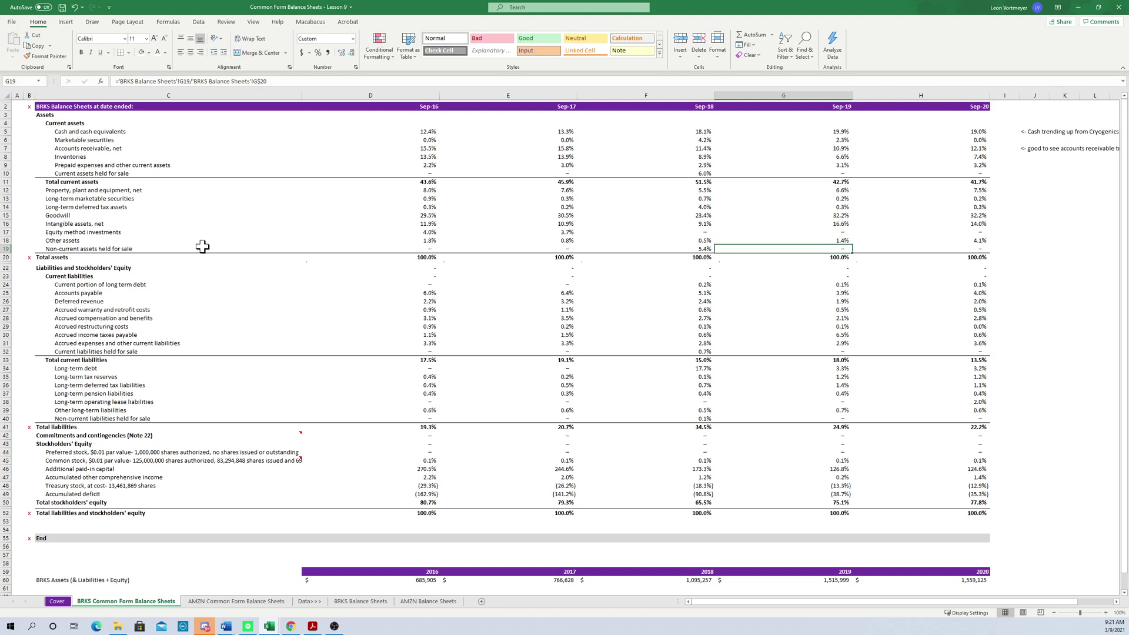
key("Down")
key("Down")
key("Down")
key("Down")
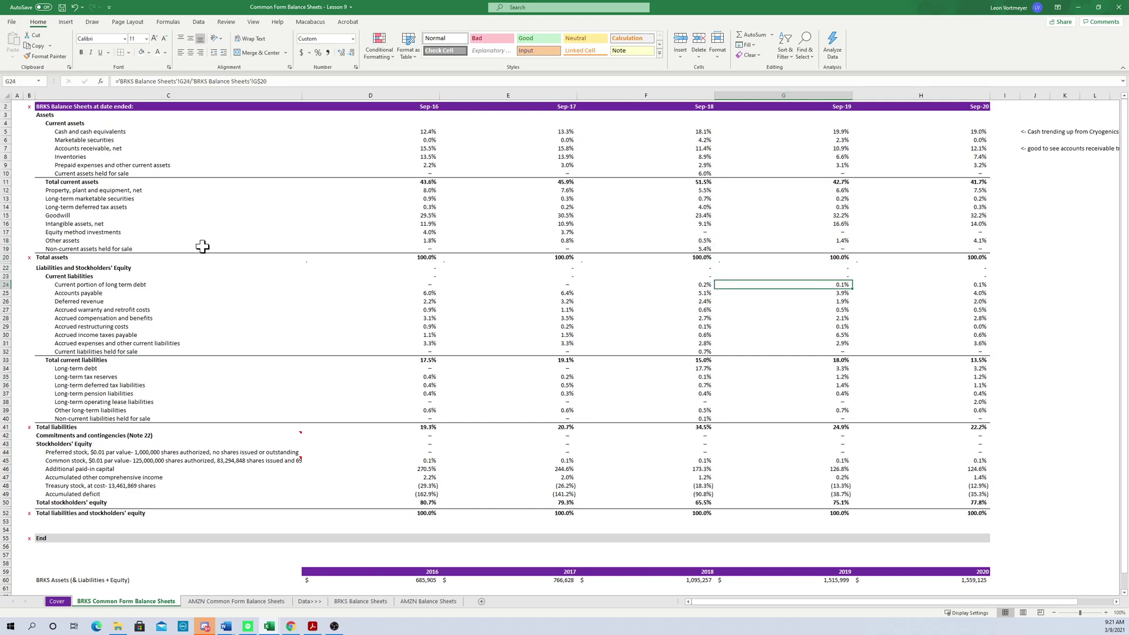
key("Down")
key("Left")
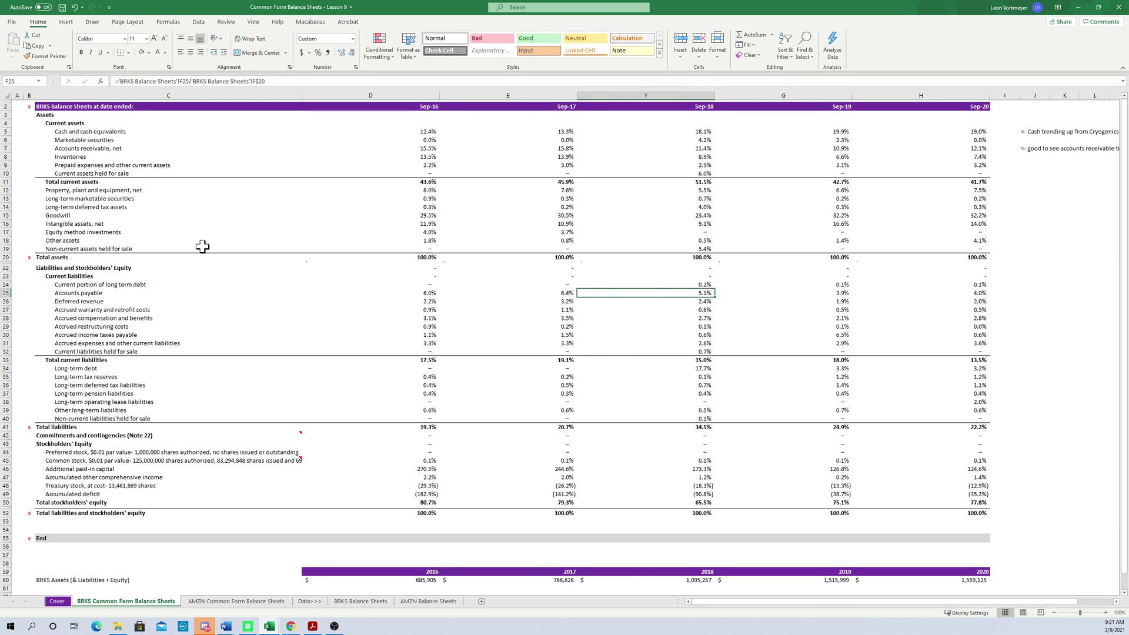
key("Right")
key("Right")
key("Left")
key("Left")
key("Right")
key("Right")
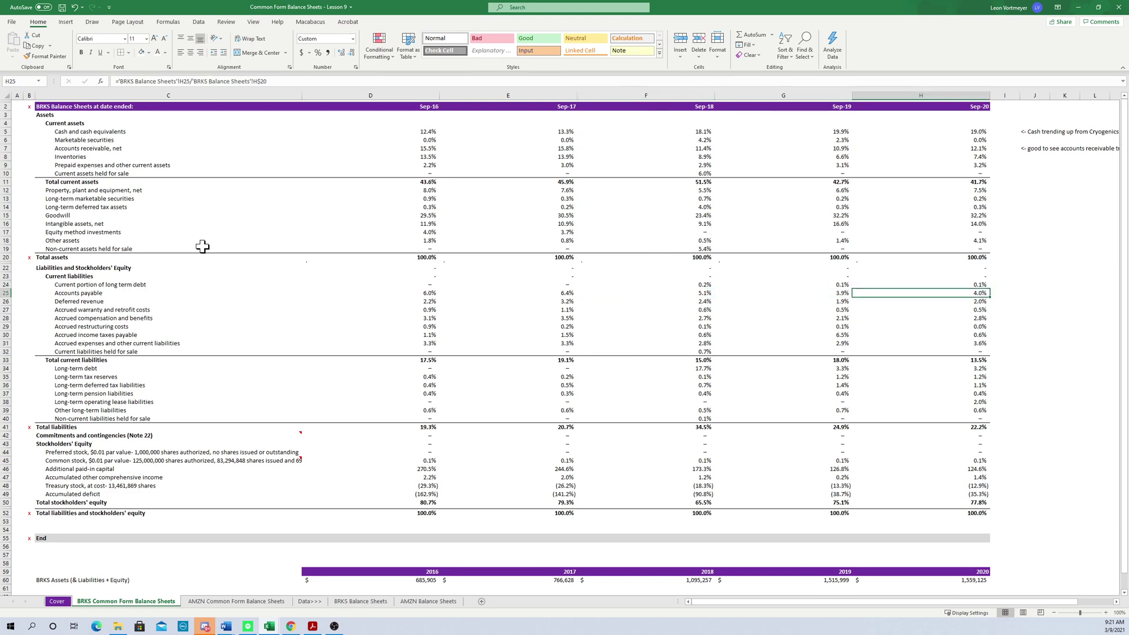
key("Left")
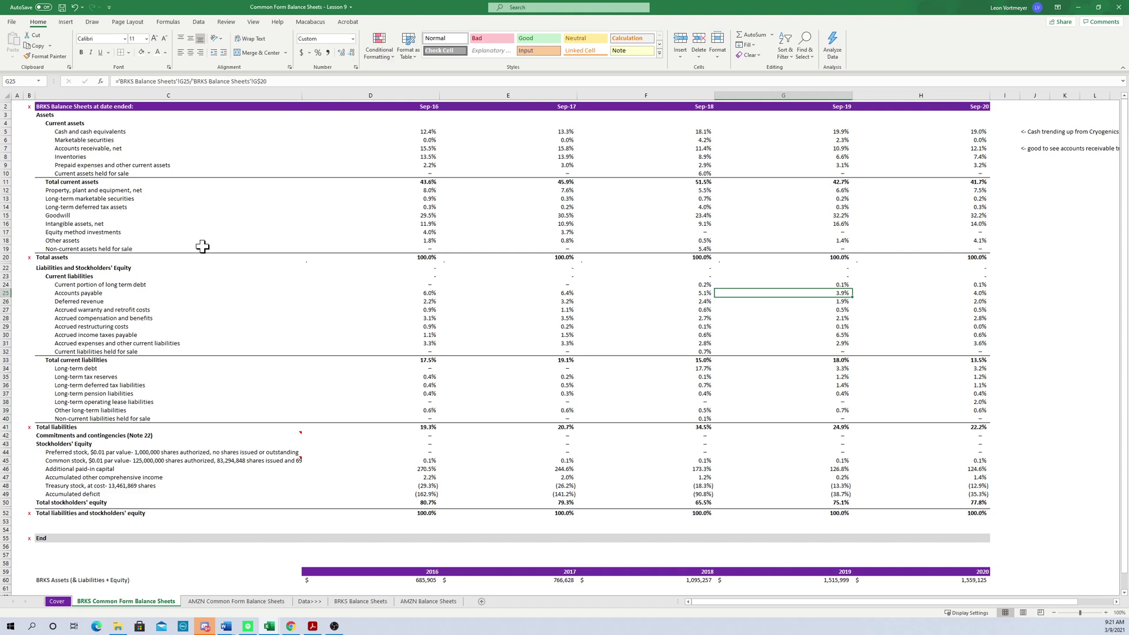
key("Down")
key("Left")
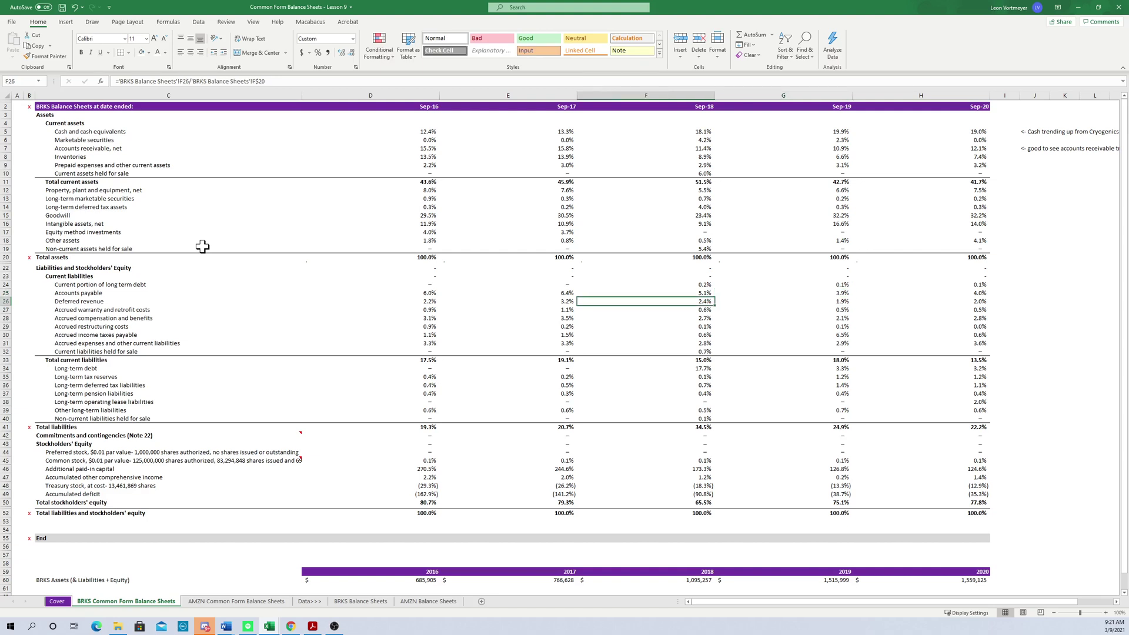
key("Down")
key("Up")
key("Right")
key("Right")
key("Left")
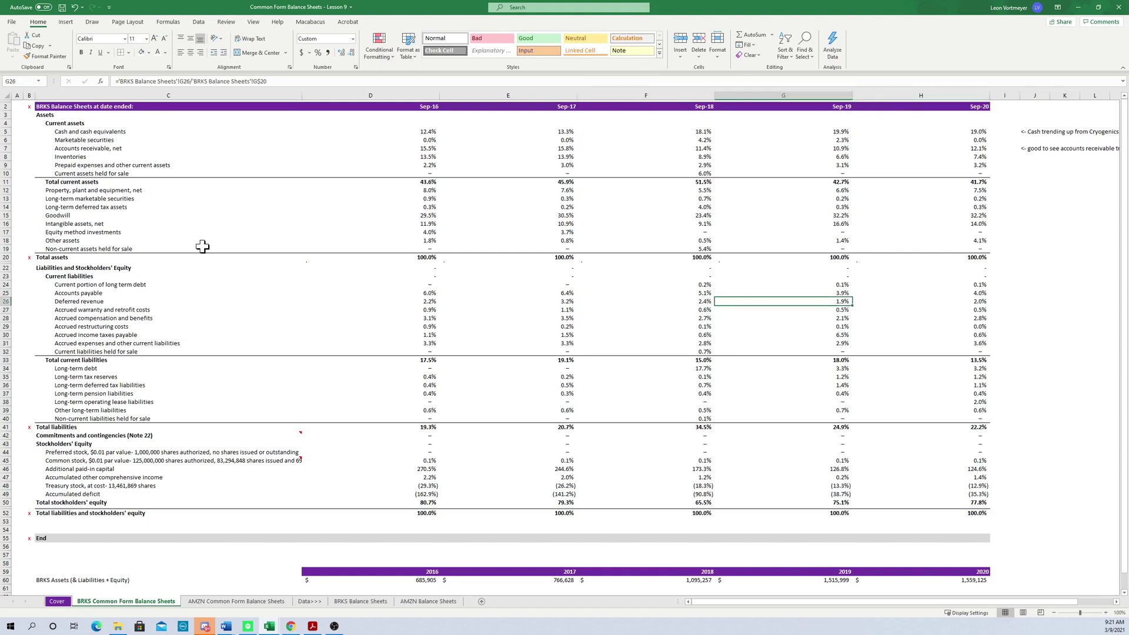
key("Left")
key("Left")
key("Right")
key("Right")
key("Right")
key("Left")
key("Left")
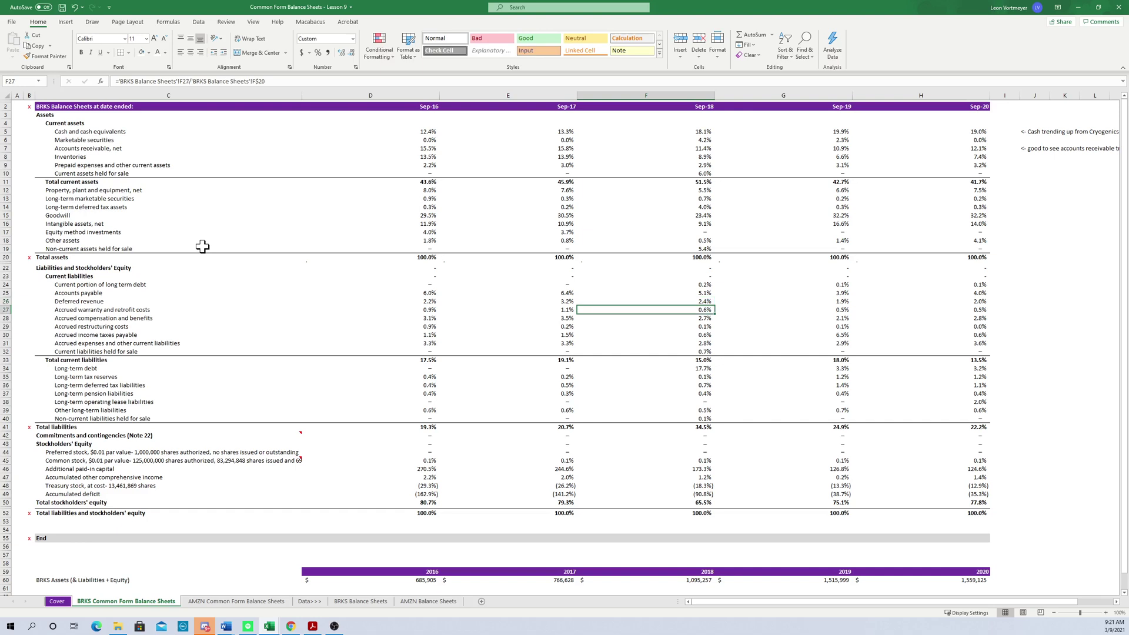
key("Down")
key("Down")
key("Down")
key("Down")
key("Down")
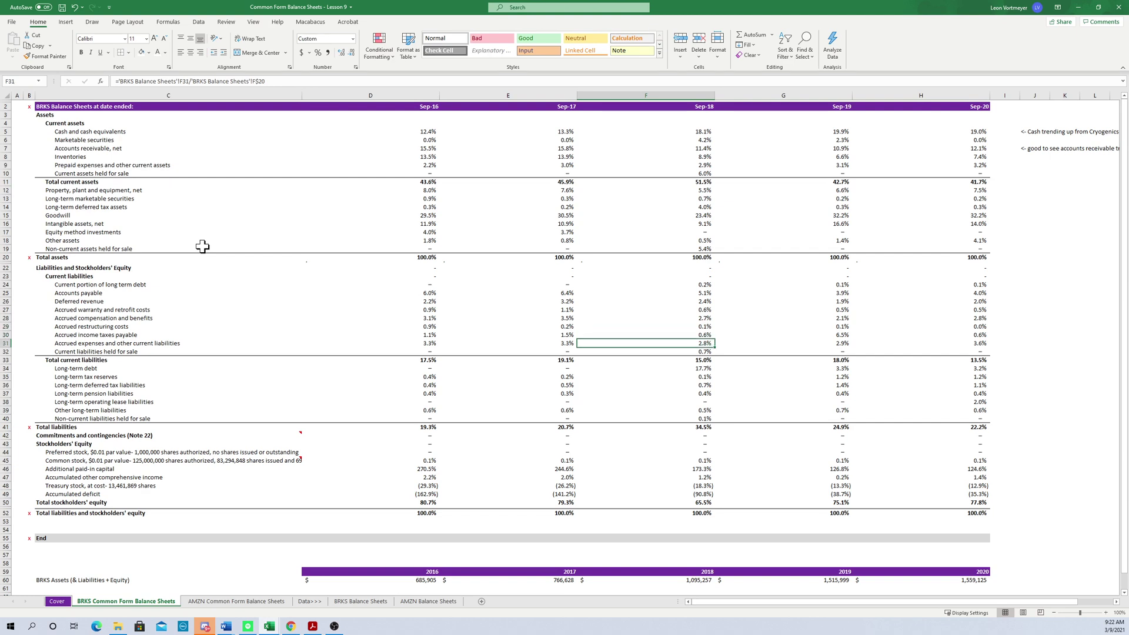
key("Down")
key("Down")
key("Down")
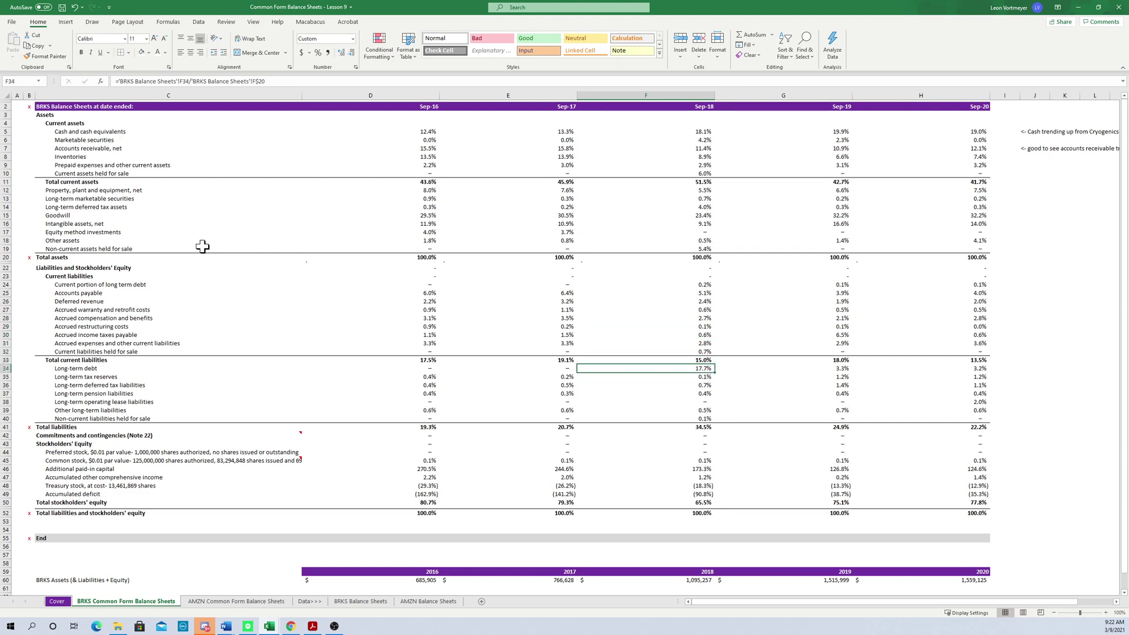
key("Right")
key("Left")
key("Right")
key("Left")
key("Down")
key("Down")
key("Down")
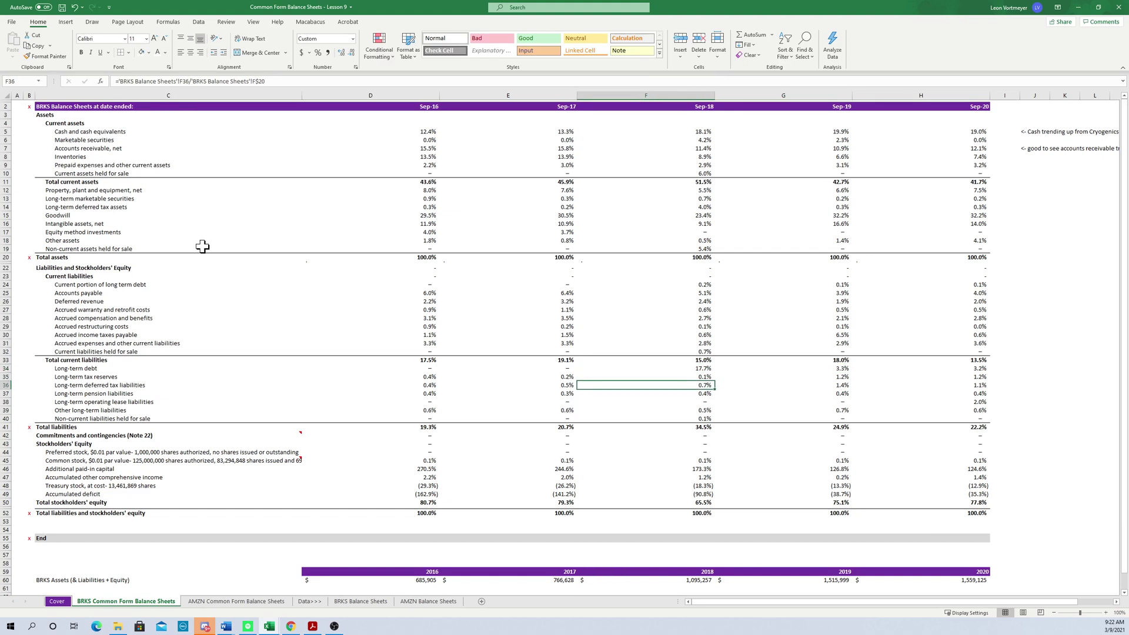
key("Up")
key("Down")
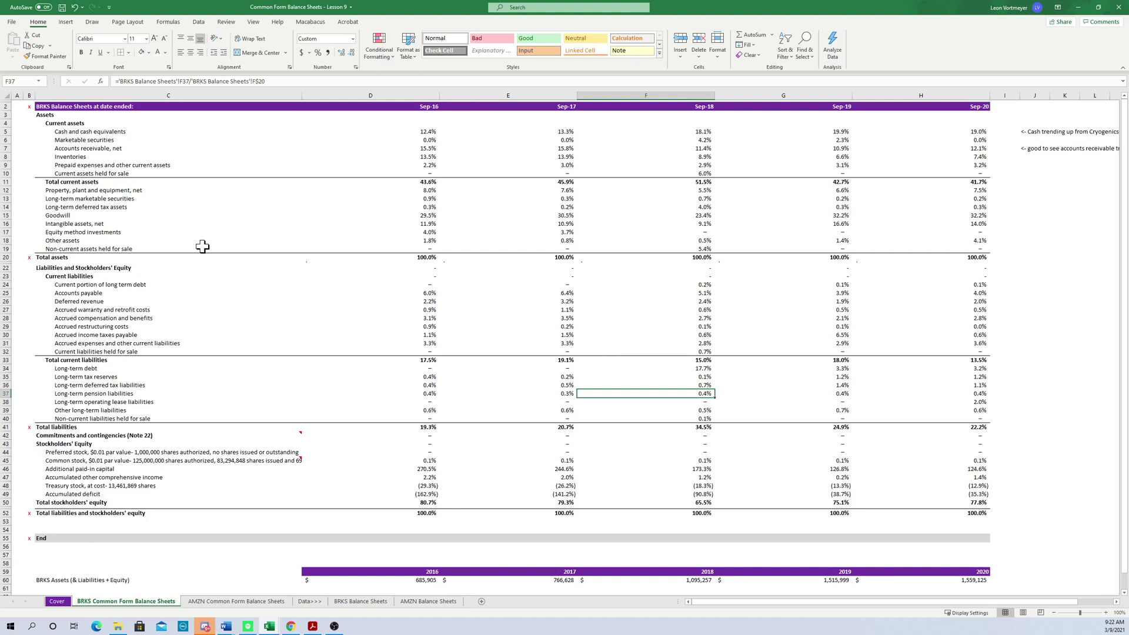
key("Down")
key("Down")
key("Down")
key("Down")
key("Down")
key("Down")
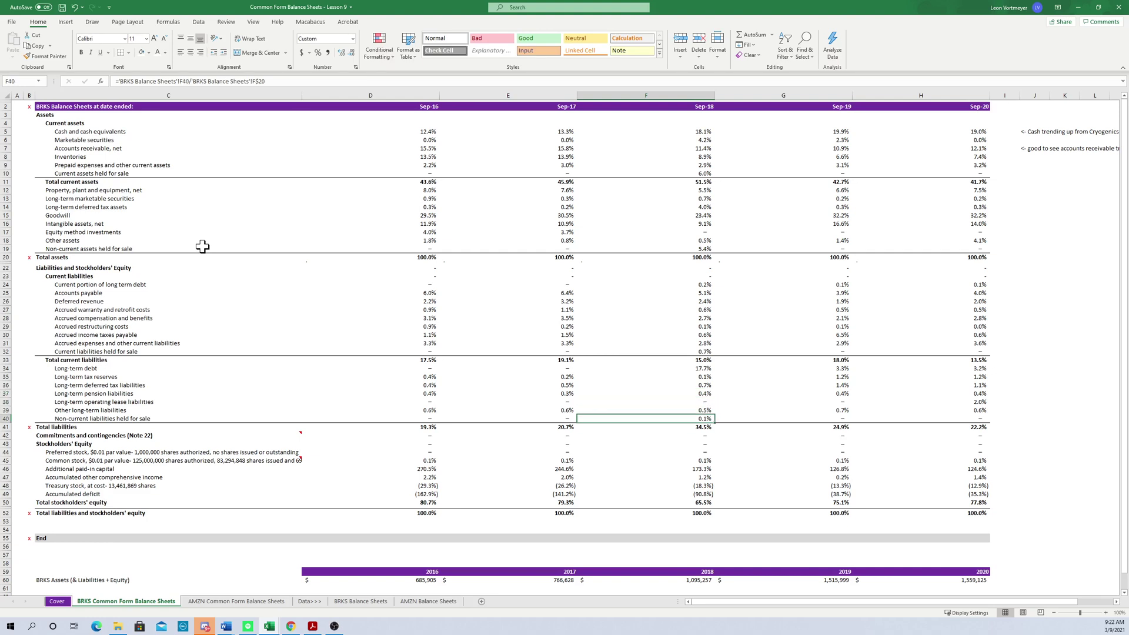
key("Down")
key("Down")
key("Down")
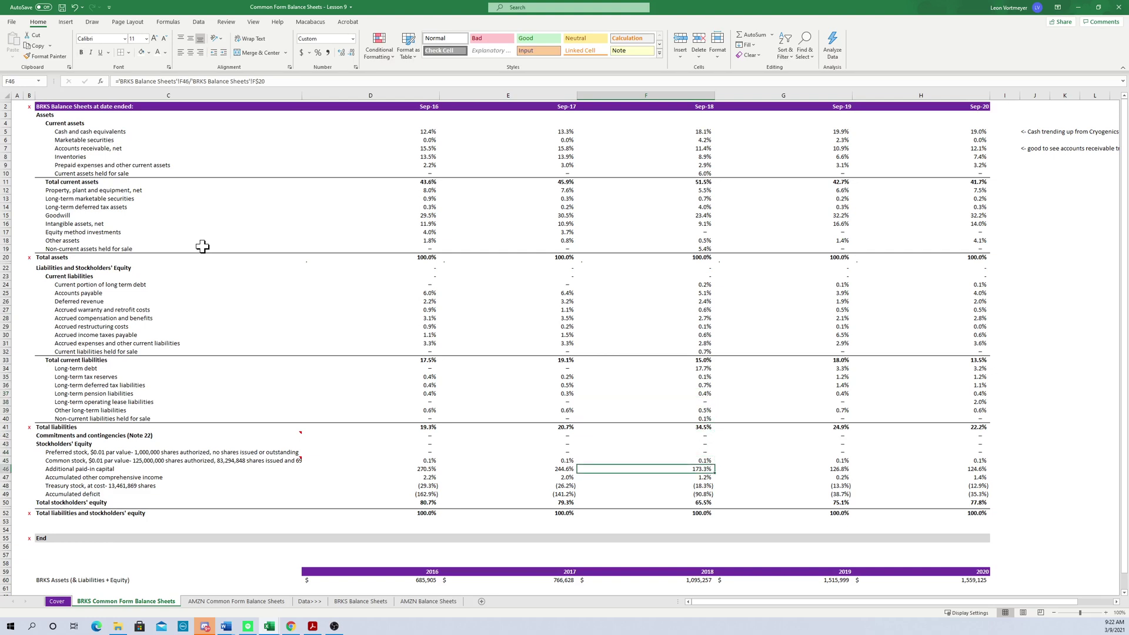
key("Left")
key("Left")
key("Right")
key("Right")
key("Right")
key("Right")
key("Left")
key("Left")
key("Down")
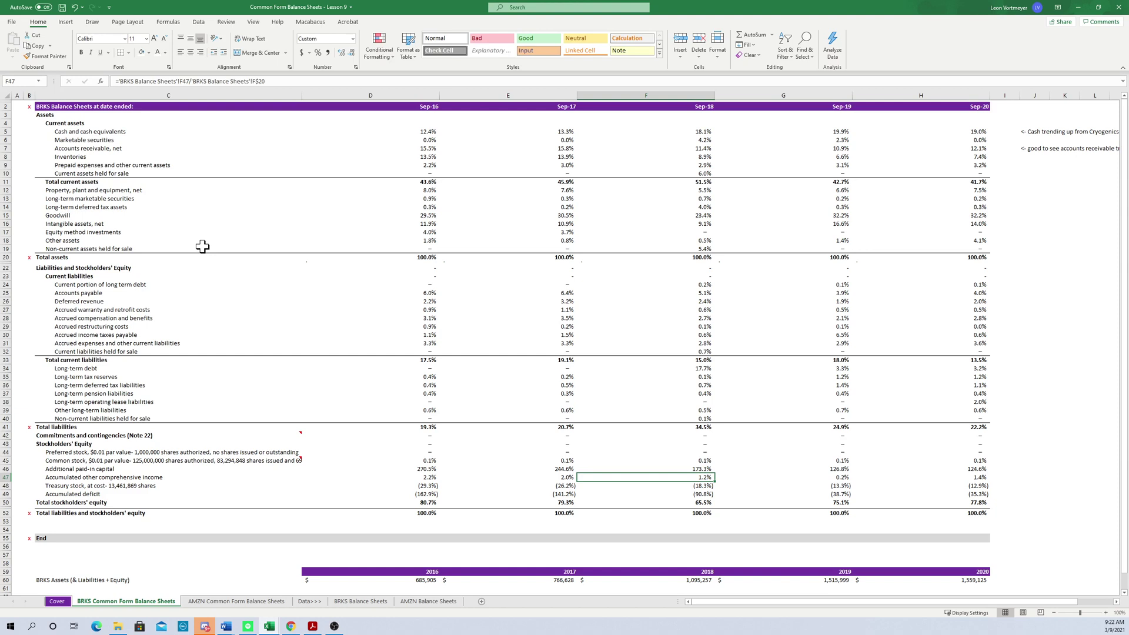
key("Down")
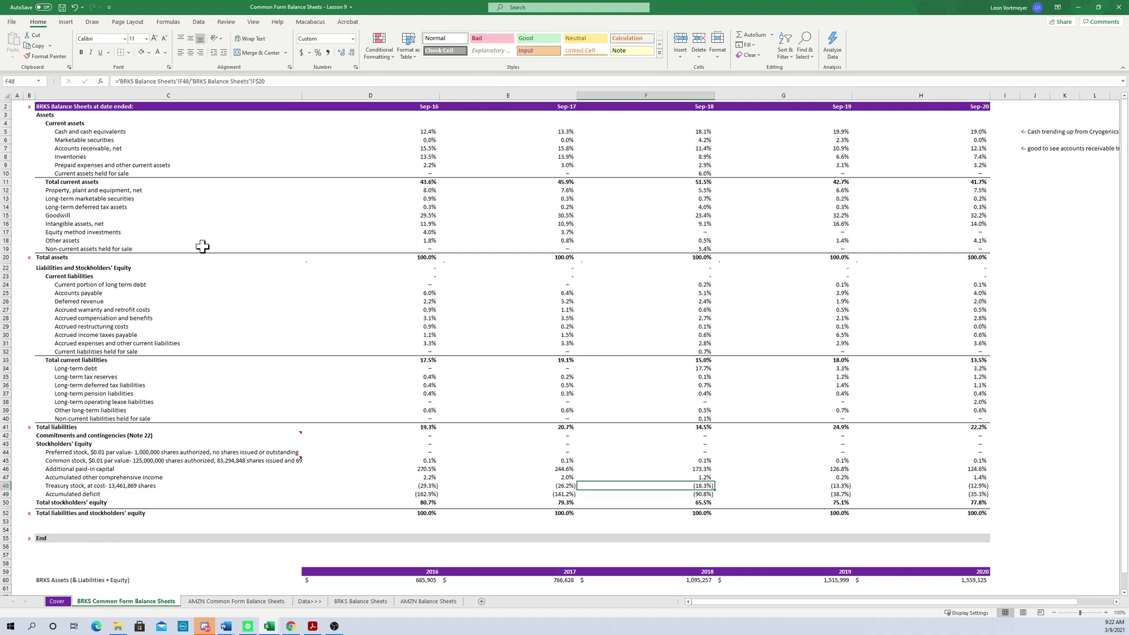
key("Down")
key("Right")
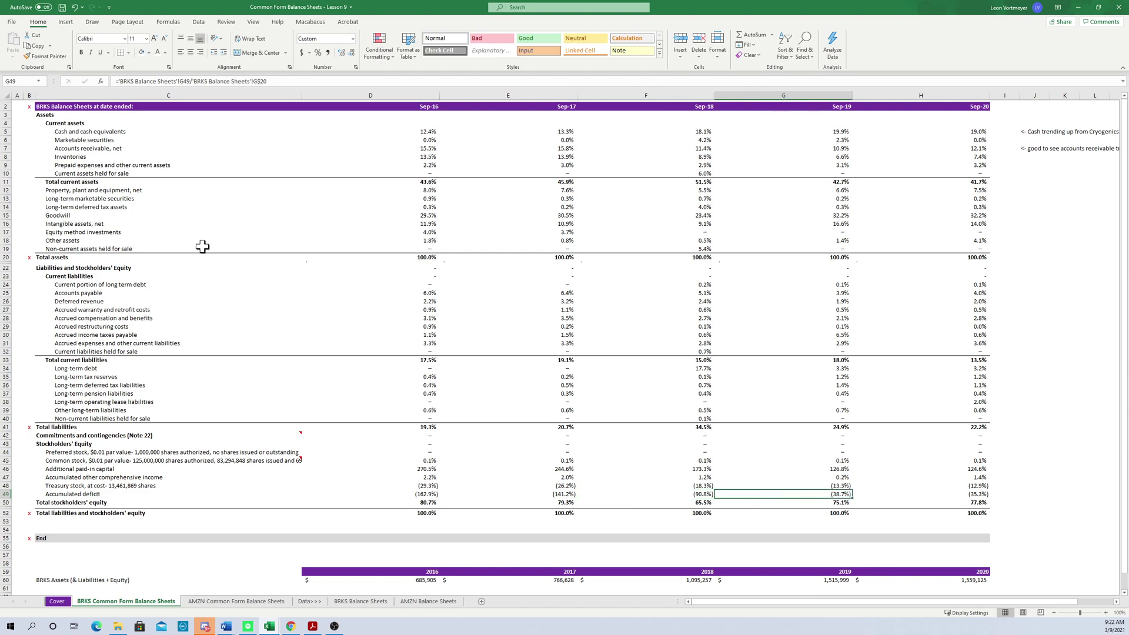
key("Right")
key("Left")
key("Left")
key("Left")
key("Left")
key("Right")
key("Right")
key("Right")
key("Right")
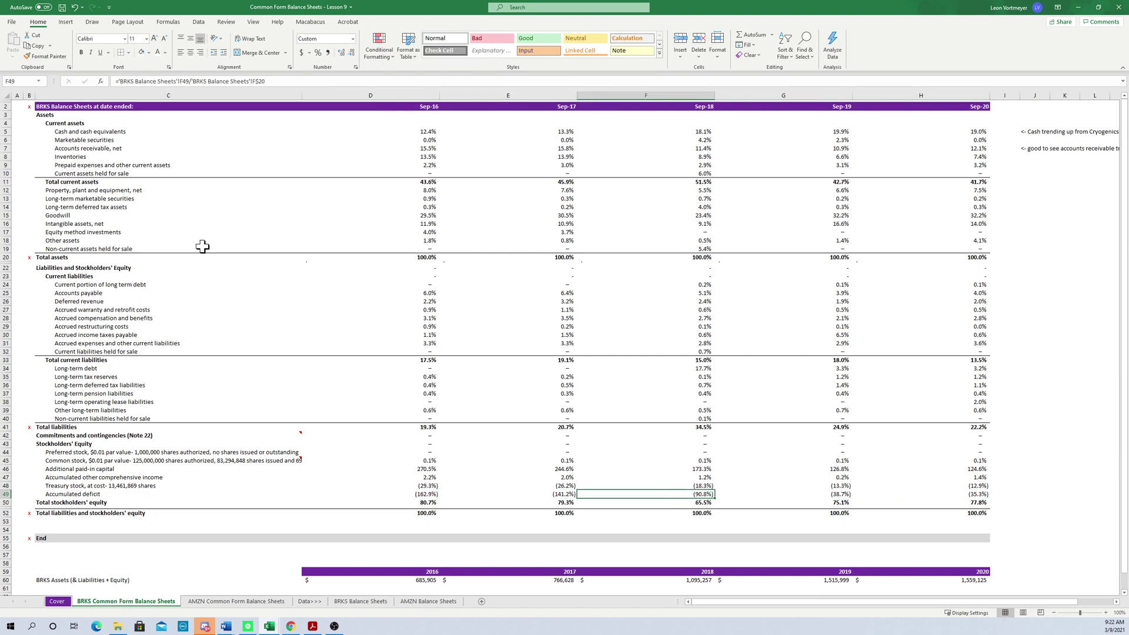
key("Left")
key("Left")
key("Left")
key("Left")
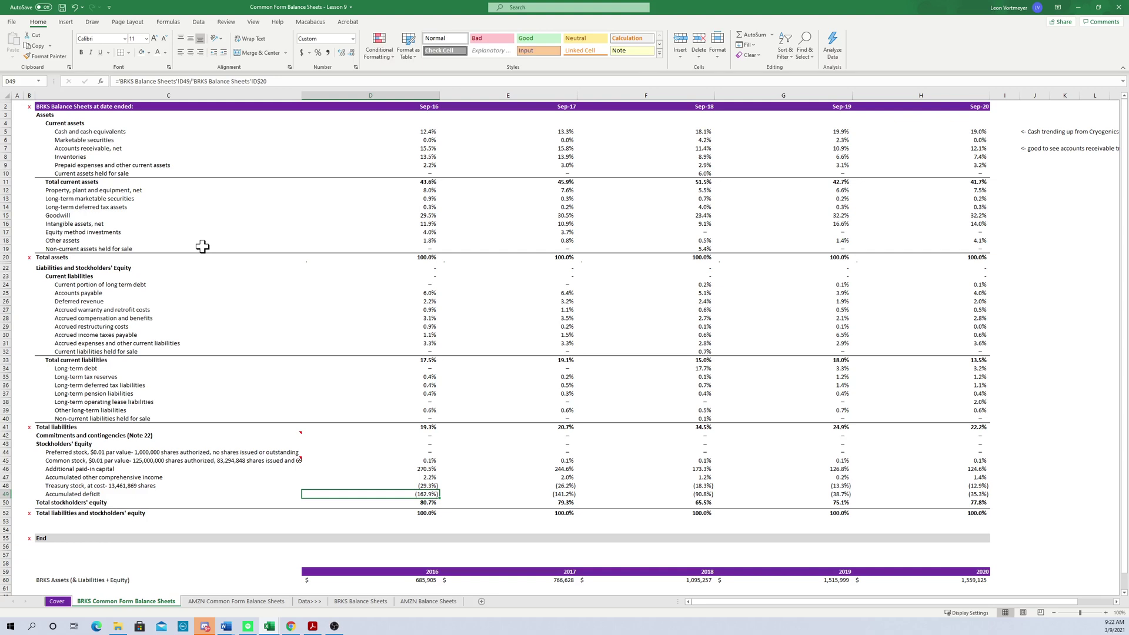
key("Right")
key("Right")
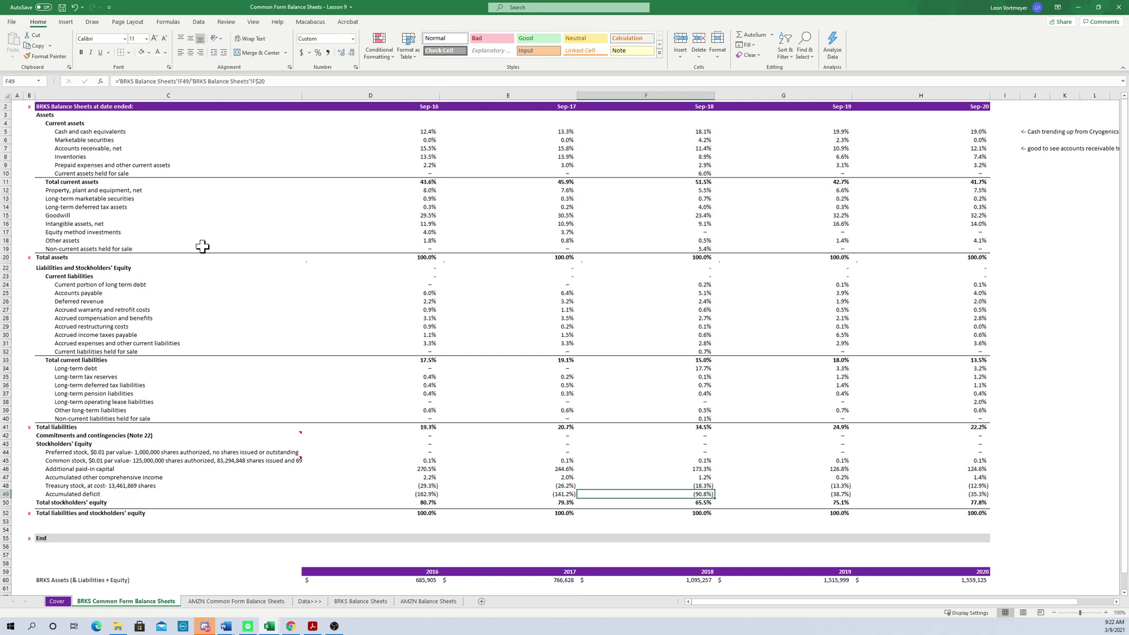
key("Down")
key("Down")
key("Down")
key("Down")
key("Down")
key("Down")
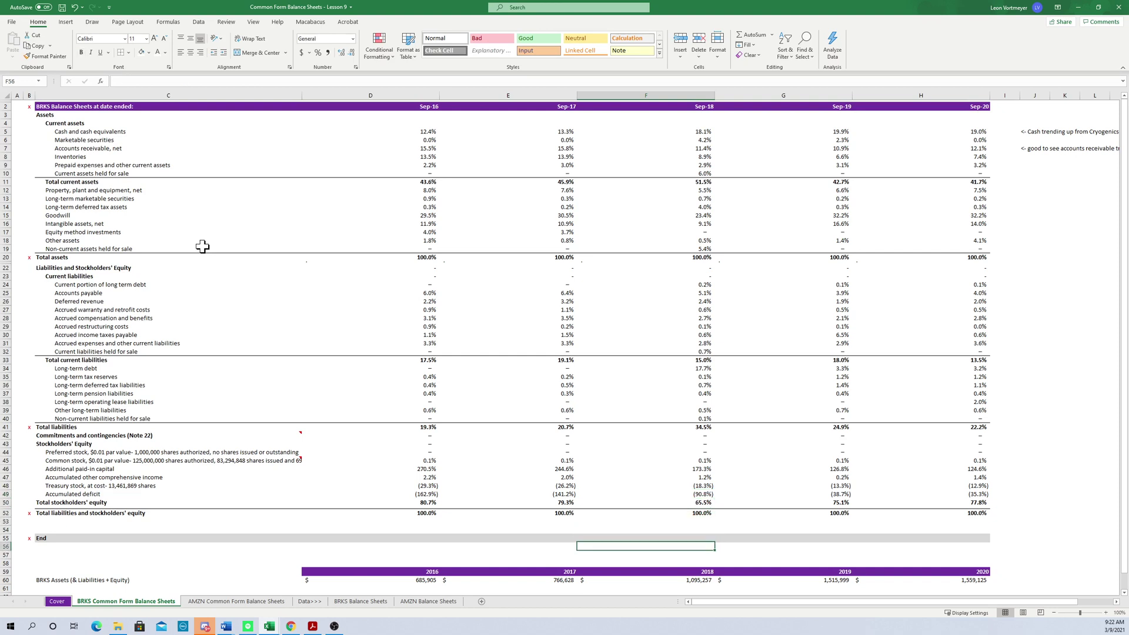
key("Down")
key("Down")
key("Down")
key("Down")
key("Down")
key("Down")
key("Down")
key("Down")
key("Left")
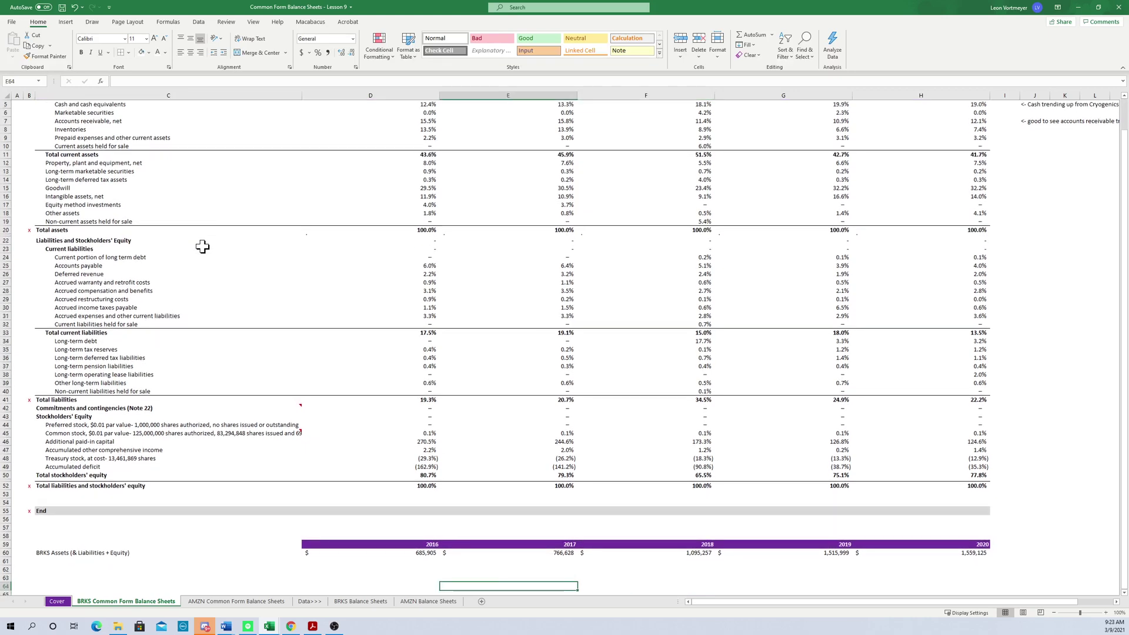
key("Left")
key("Left")
key("Left")
key("Left")
key("ctrl+Home")
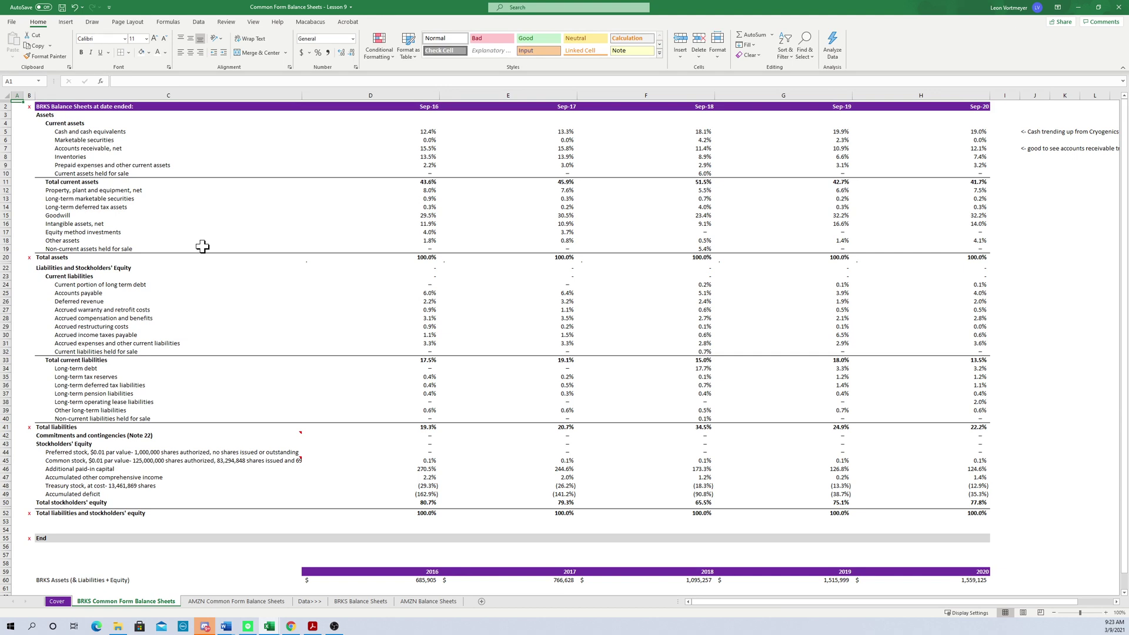
Step: Go to the workbook's Cover sheet with the author, model date and BRKS ticker
key("ctrl+Page_Up")
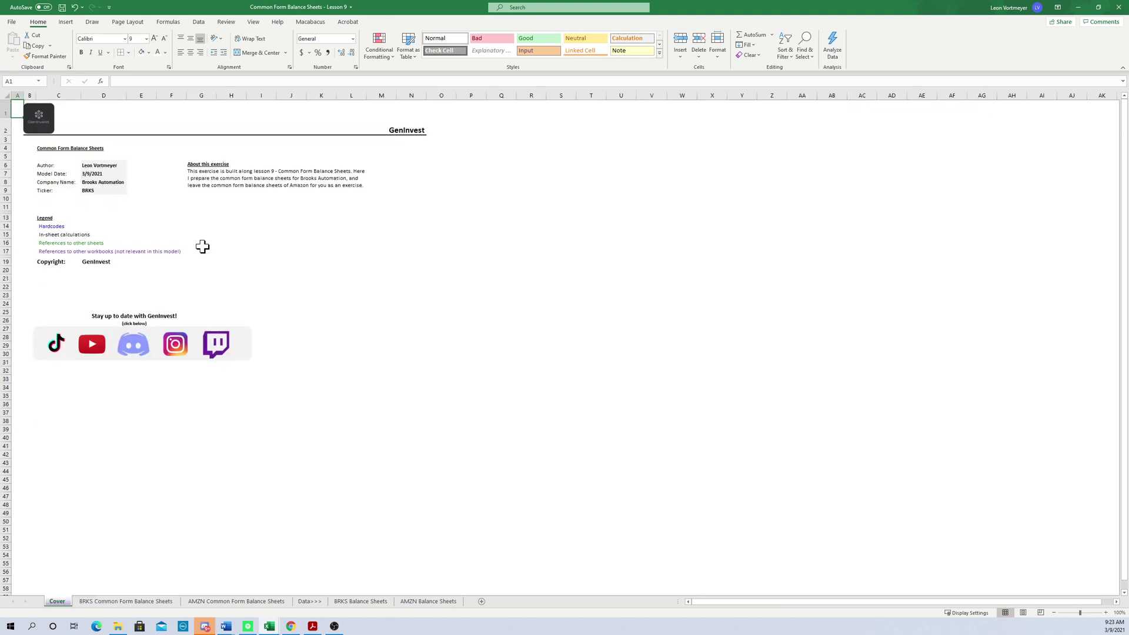